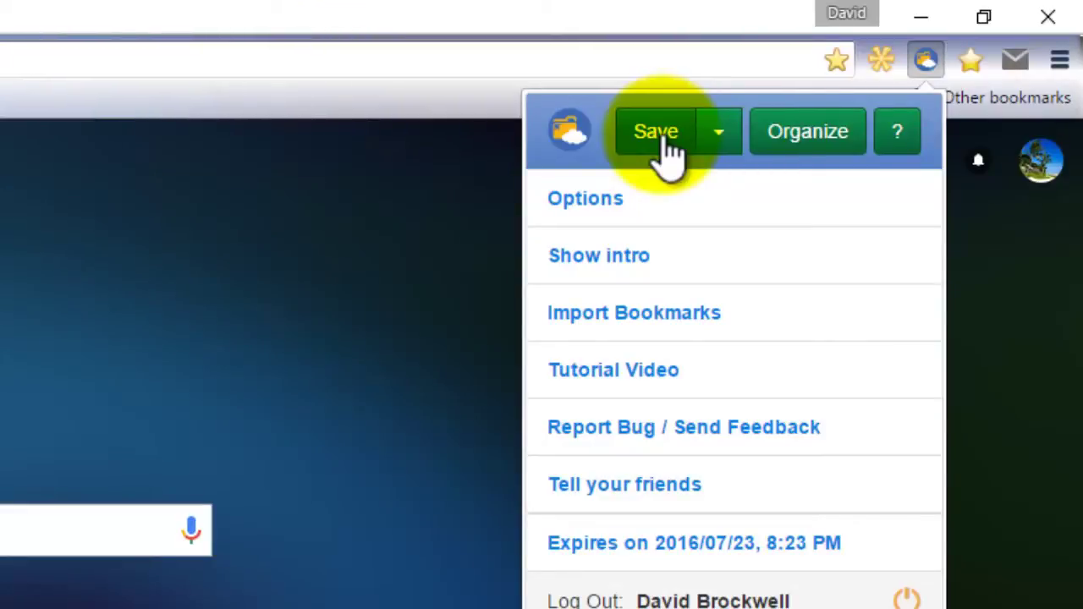
- Look through the TabsFolders save choices for storing tabs and view the extension's options page
left_click(719, 135)
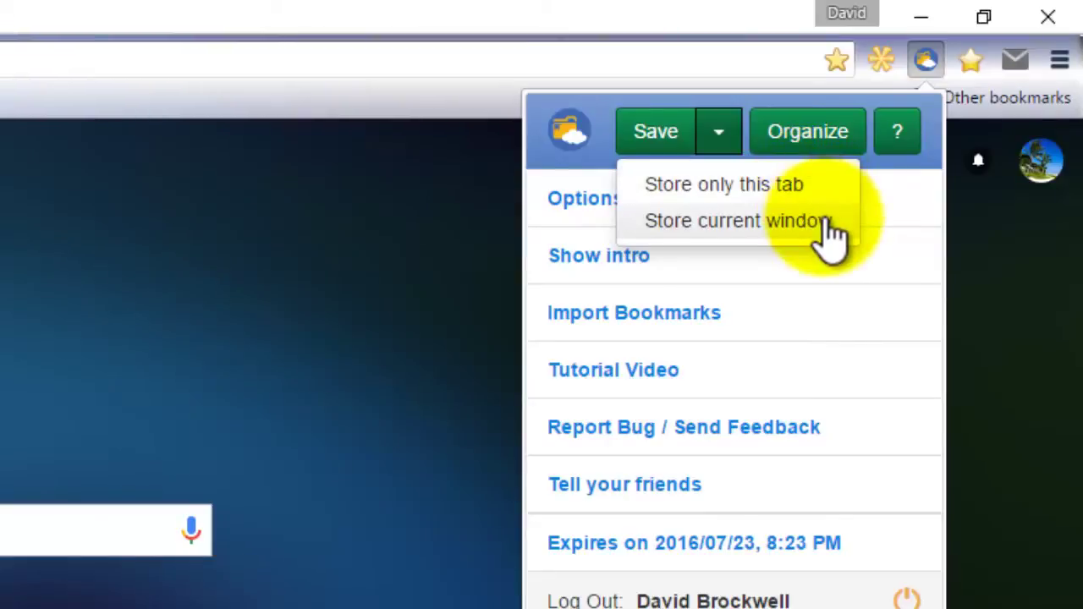
left_click(721, 138)
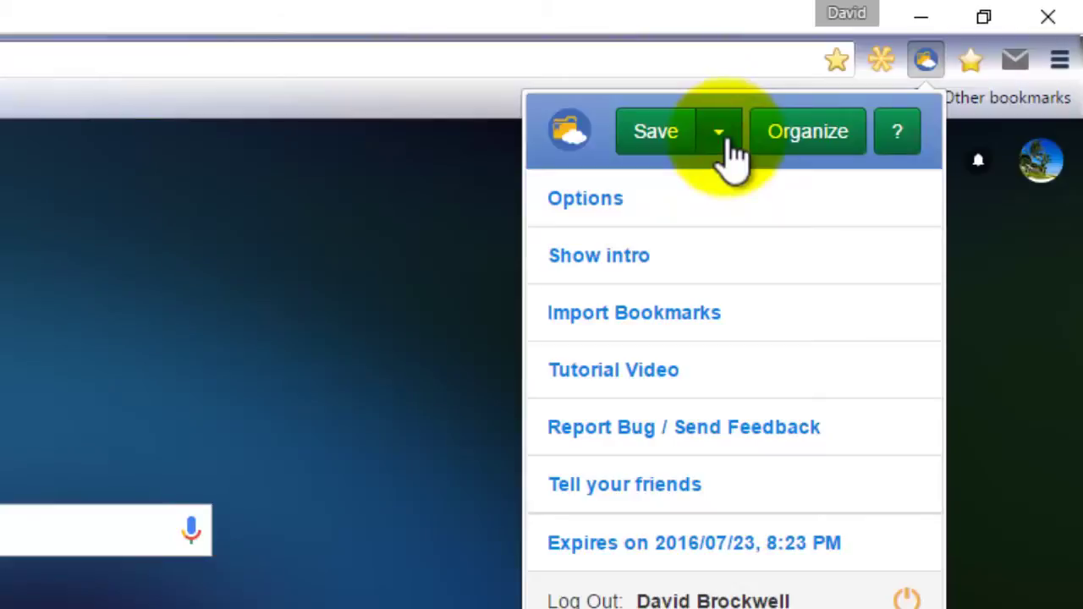
left_click(653, 203)
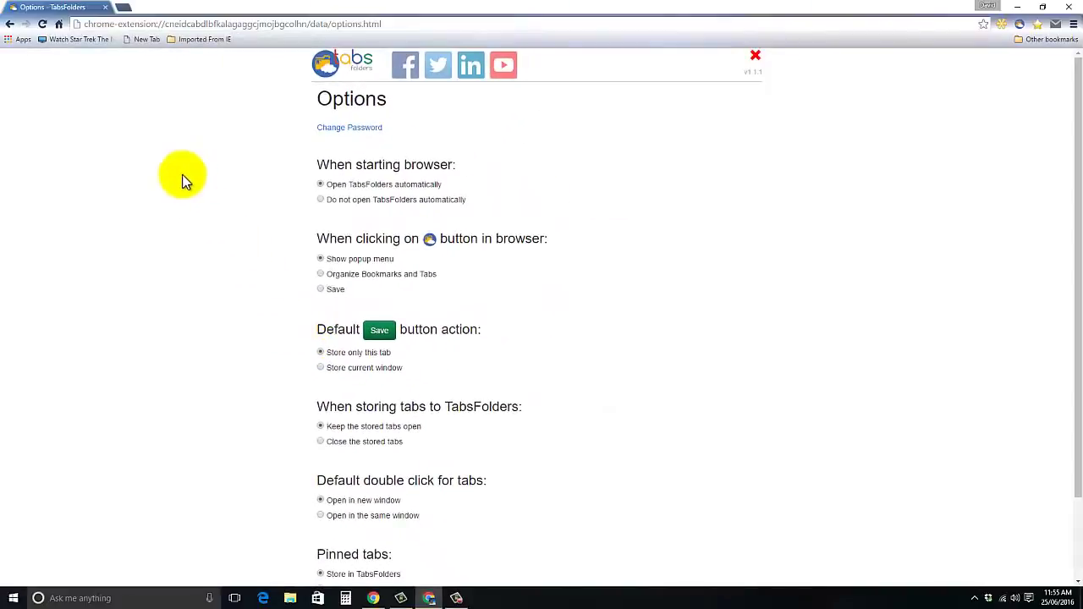
- Return to the home page, search for google, and open the Google UK homepage from the results
left_click(59, 23)
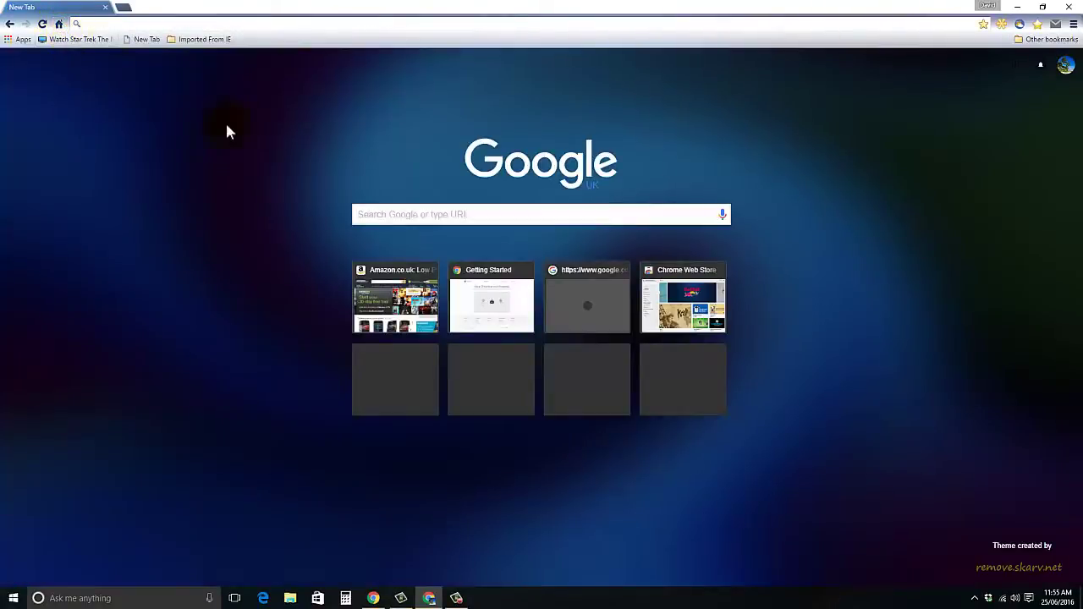
left_click(402, 212)
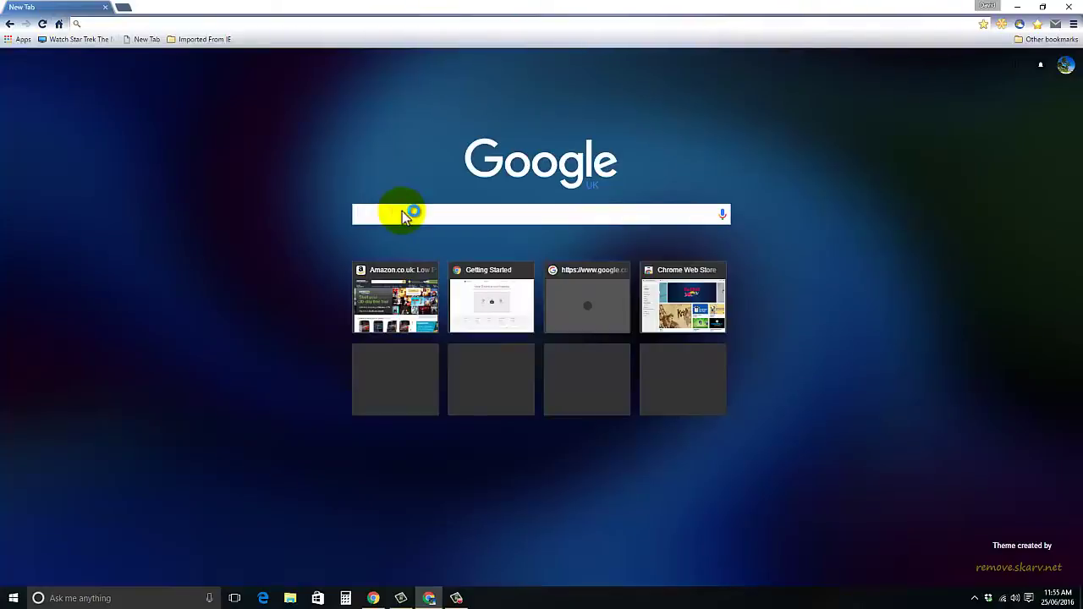
type("goo")
key("Return")
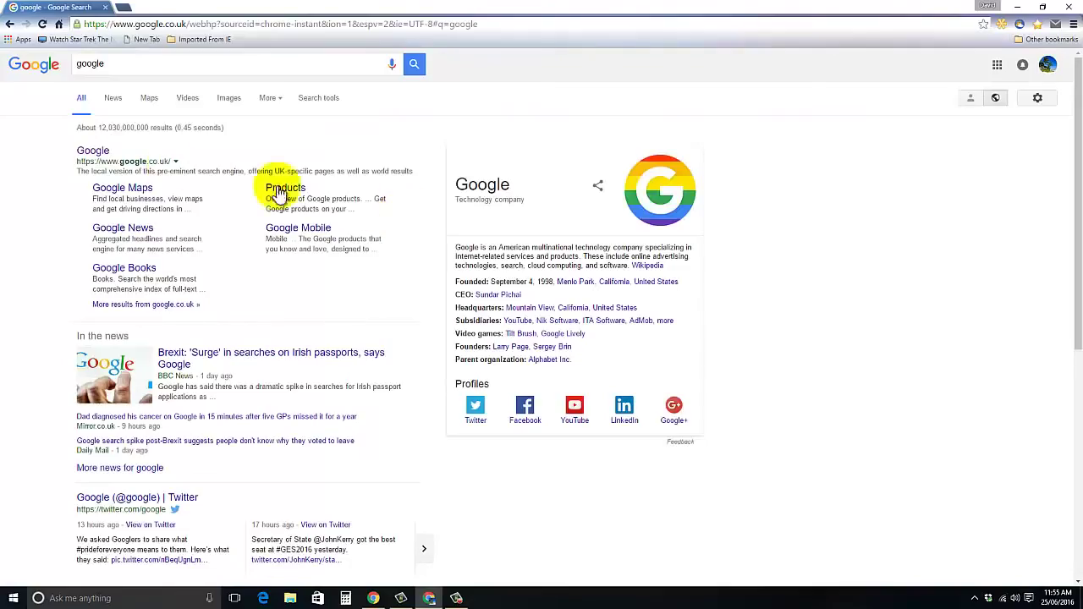
left_click(93, 151)
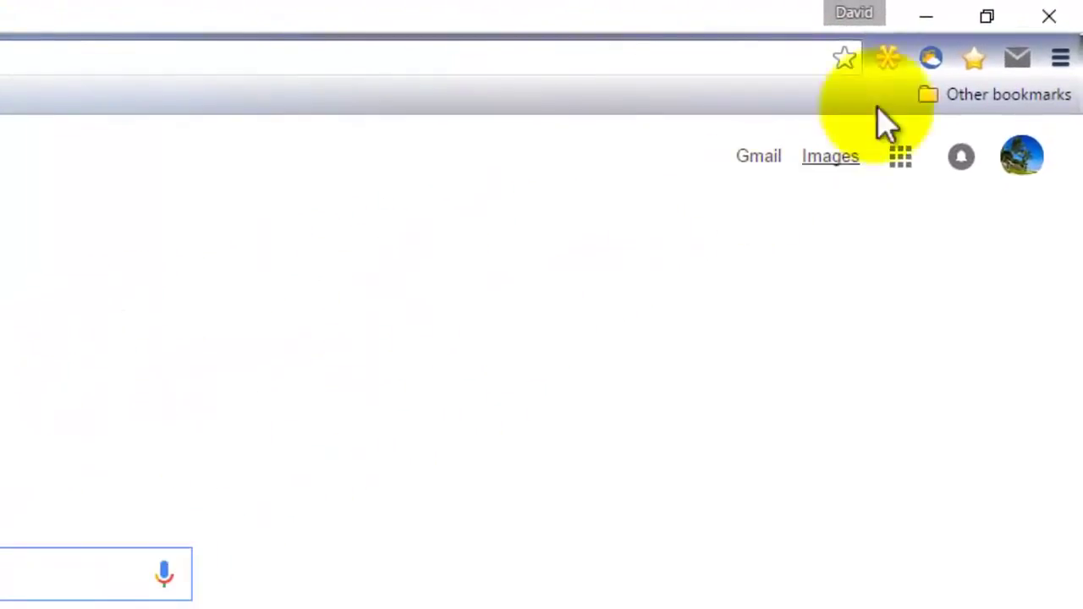
- Save the Google tab to TabsFolders and check the bookmark tree in the organizer
left_click(931, 61)
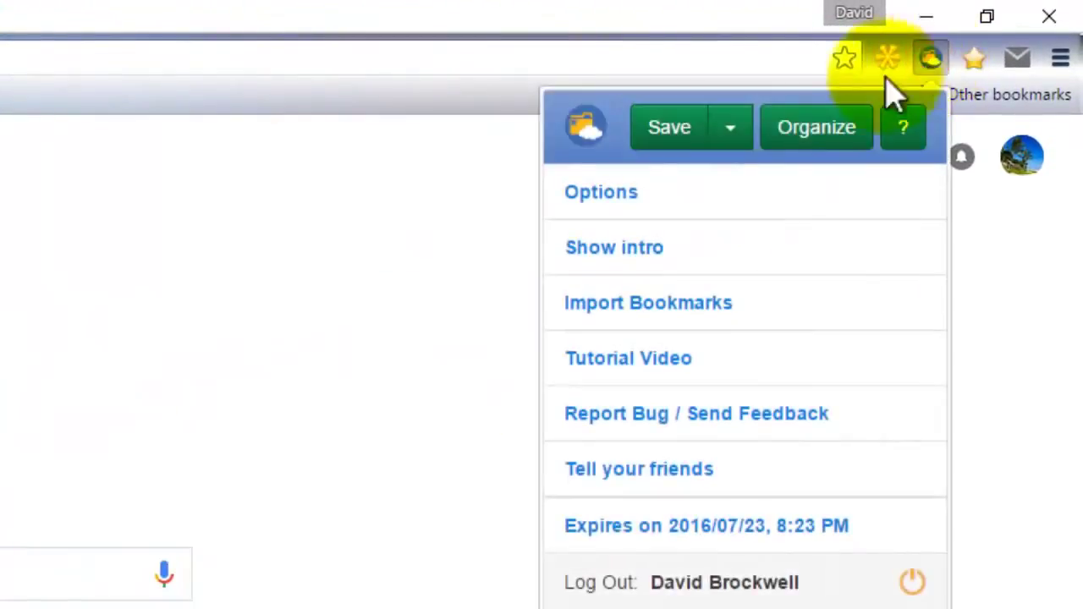
left_click(685, 148)
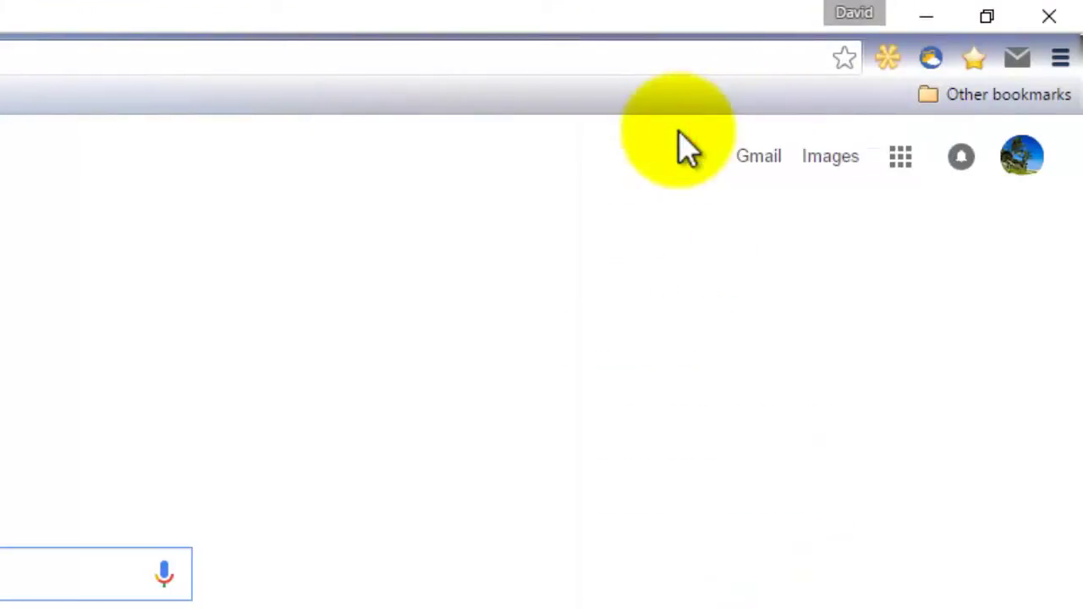
left_click(931, 59)
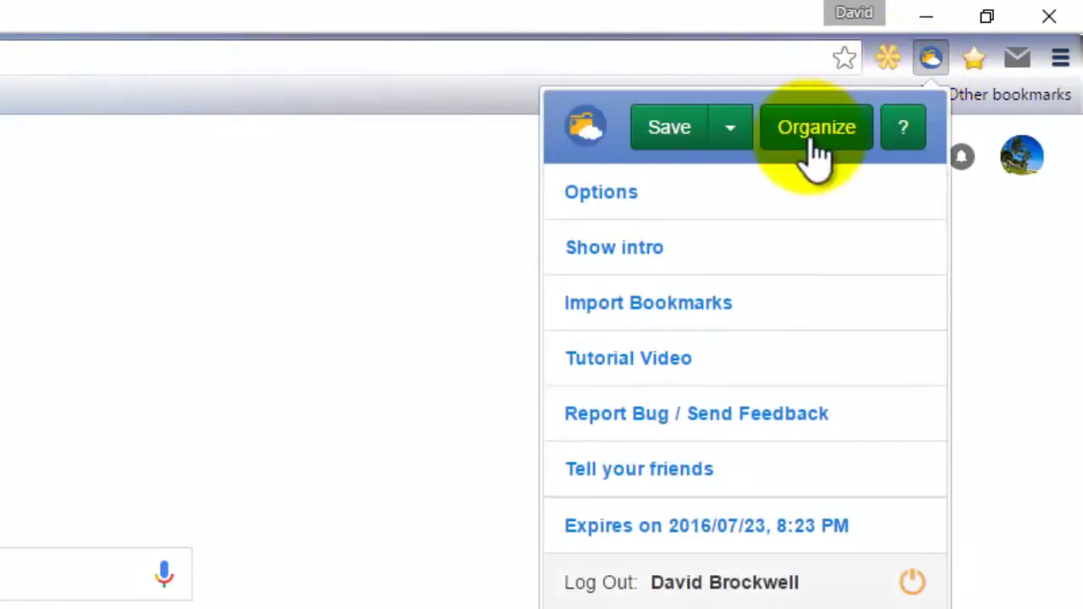
left_click(817, 125)
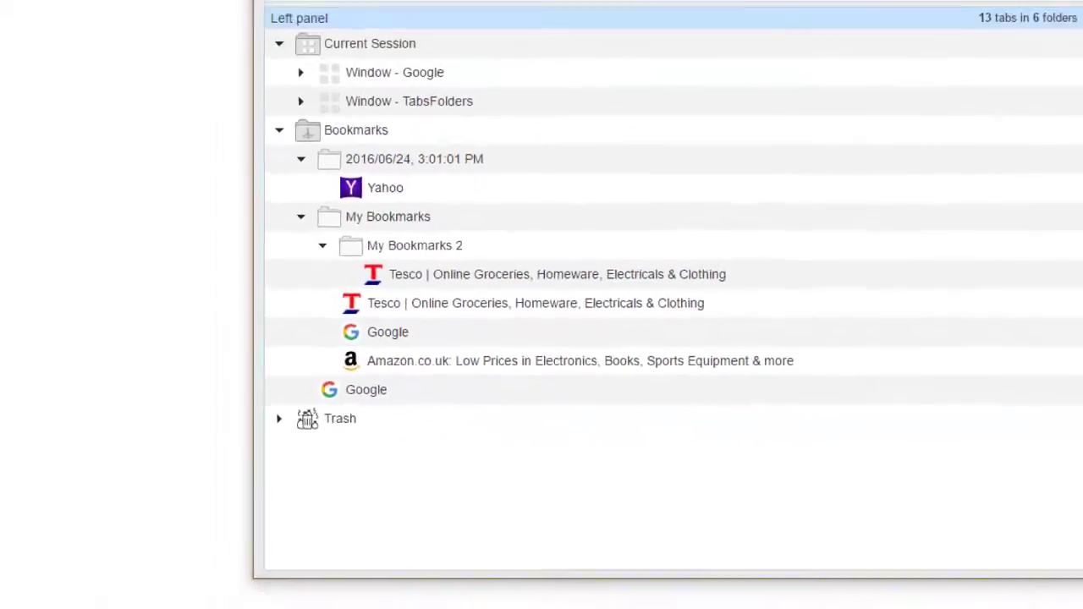
left_click(879, 66)
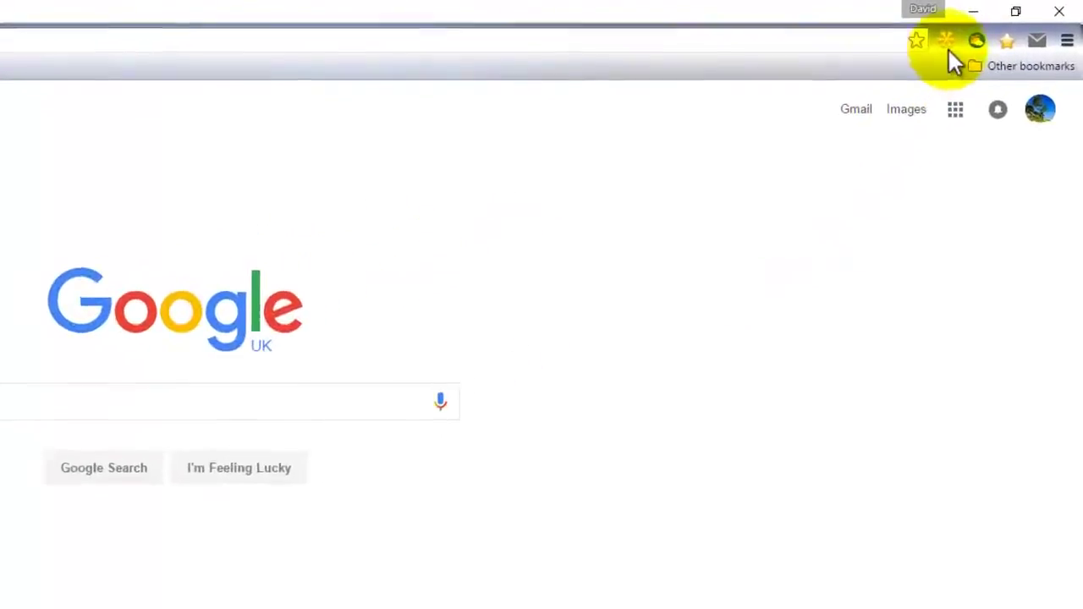
- Set the TabsFolders default Save action to Store current window and close the options window
left_click(961, 48)
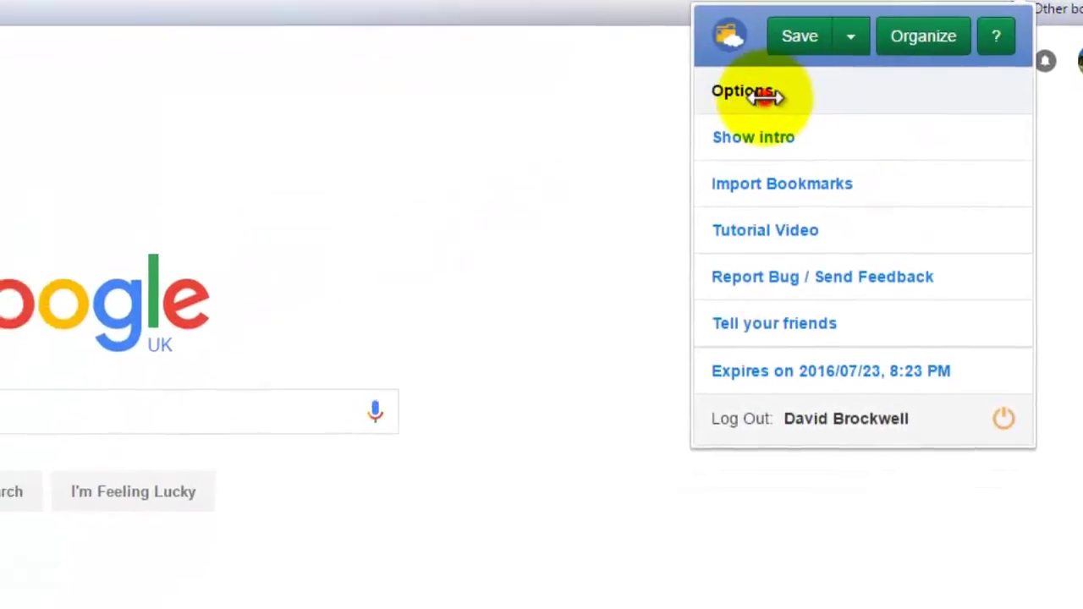
left_click(678, 161)
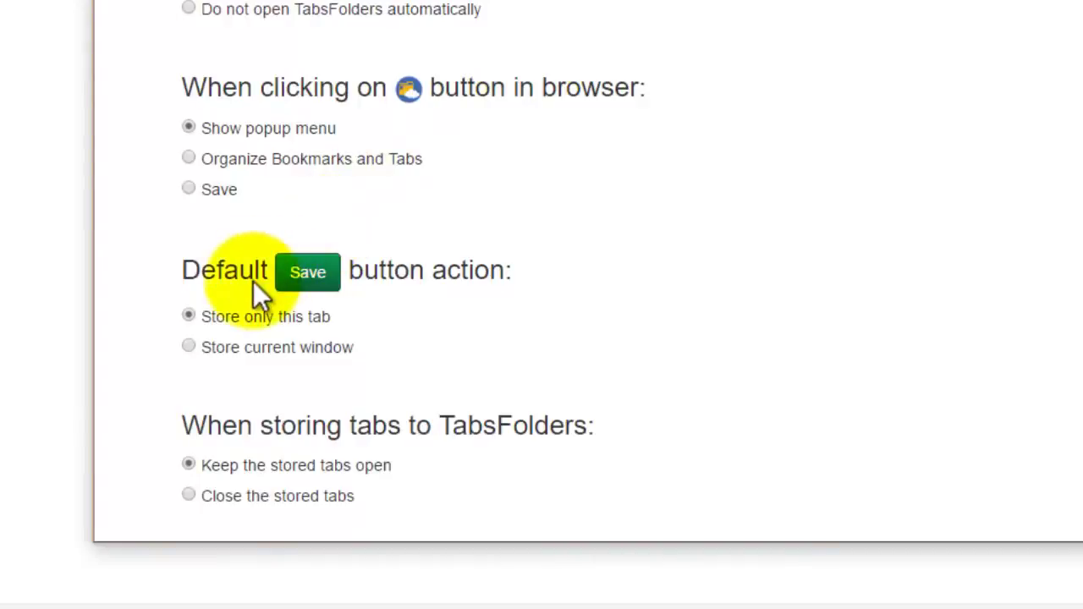
left_click(233, 348)
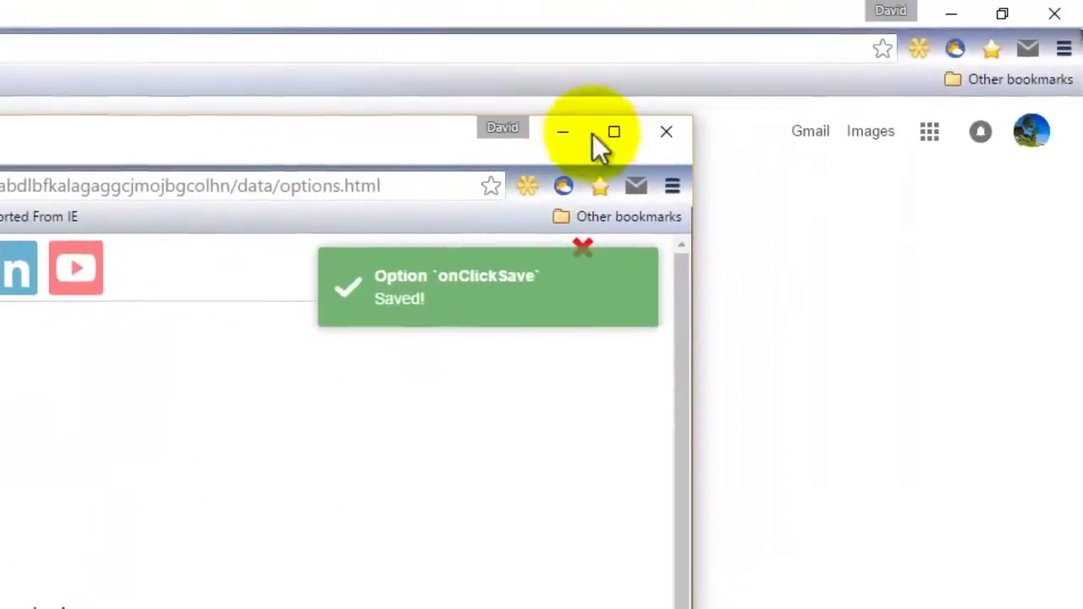
left_click(667, 131)
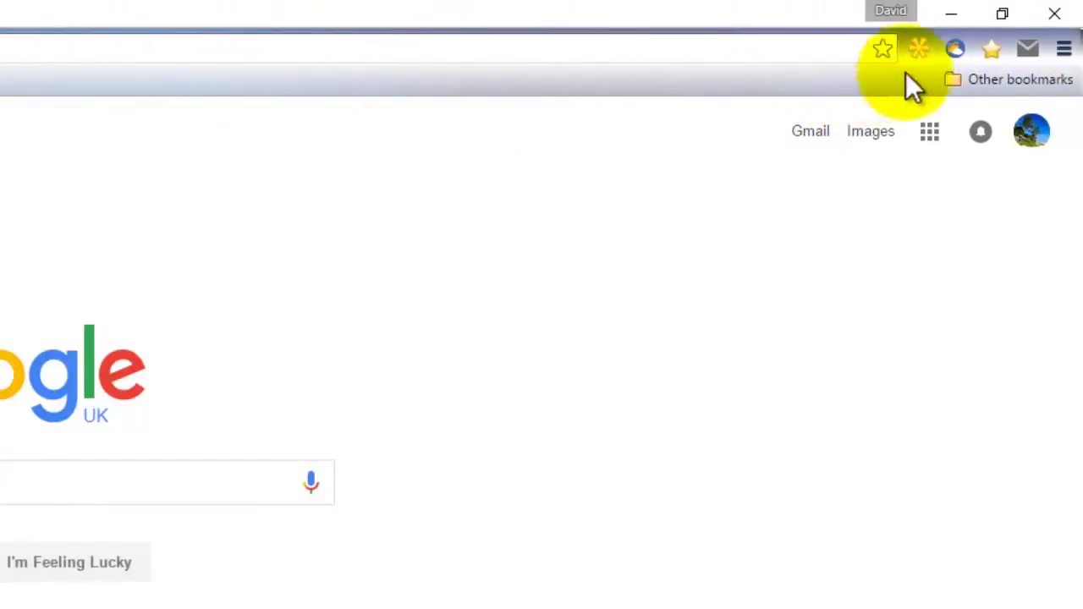
- Save the current window's Google tab with TabsFolders into a new folder named New Folder
left_click(957, 52)
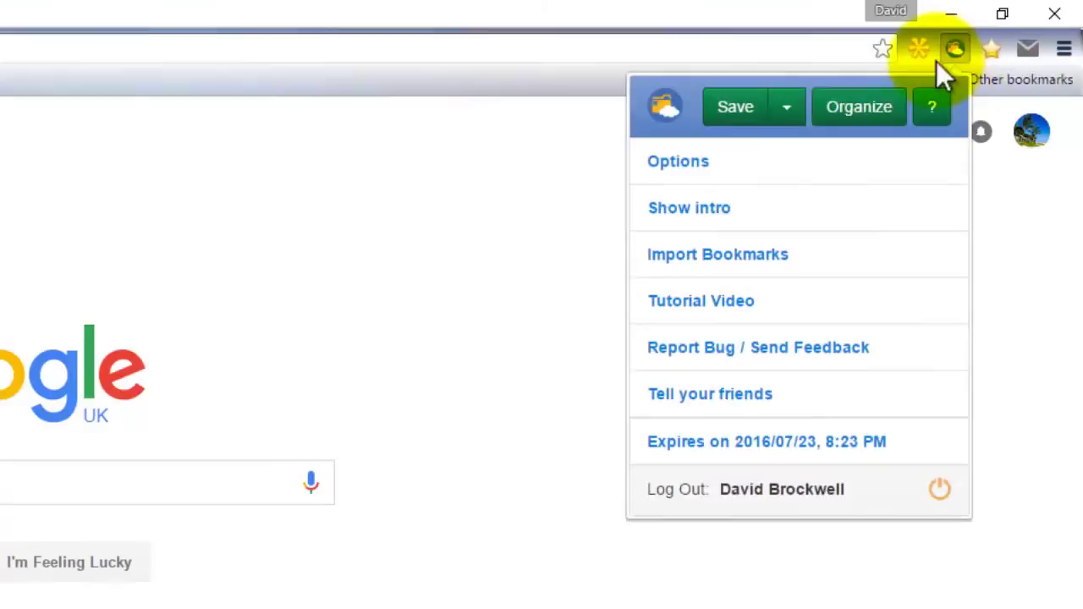
left_click(737, 110)
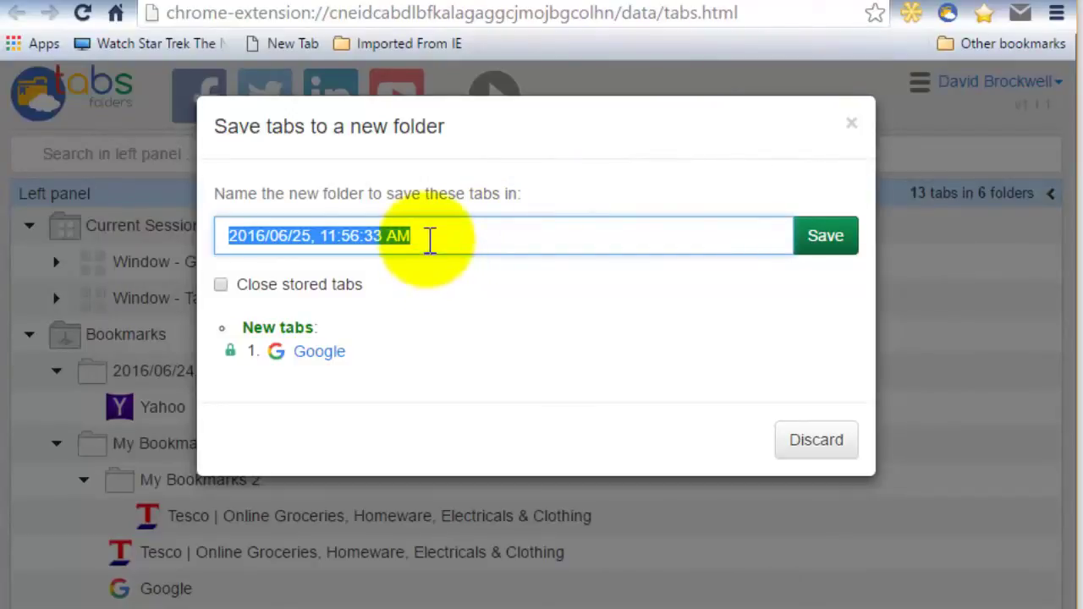
type("New ")
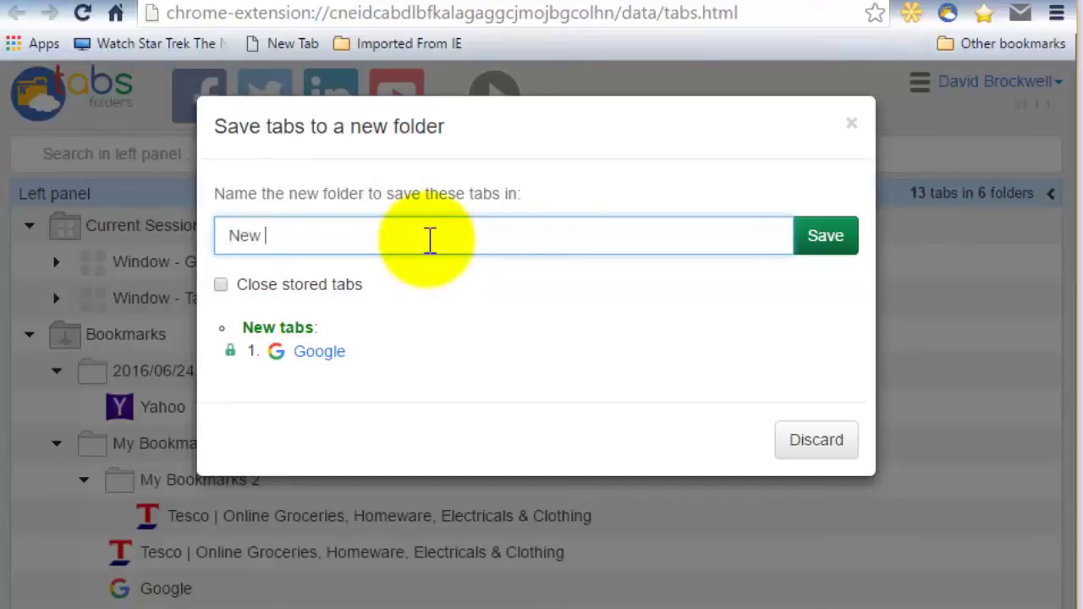
type("Folder")
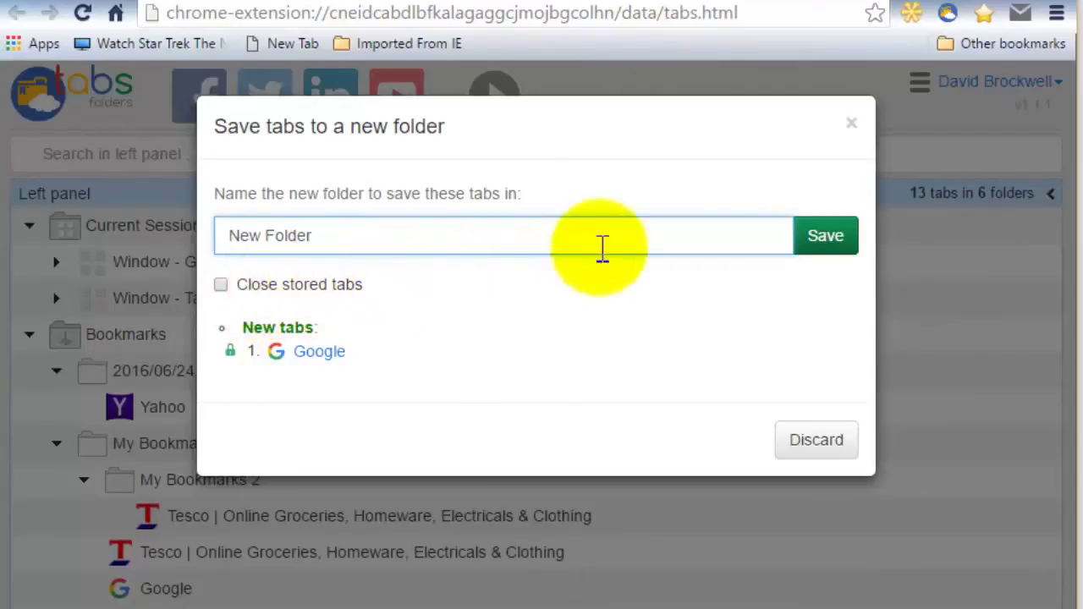
left_click(846, 248)
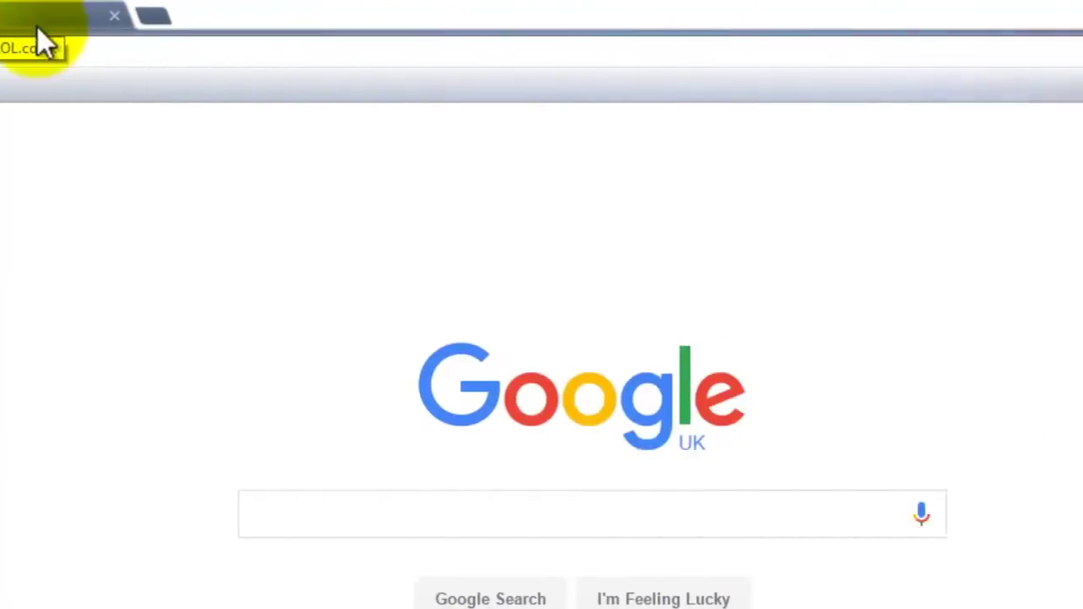
- Save the window's Google, Amazon.co.uk and AOL.co.uk tabs into a new TabsFolders folder named New Folder 2
left_click(949, 55)
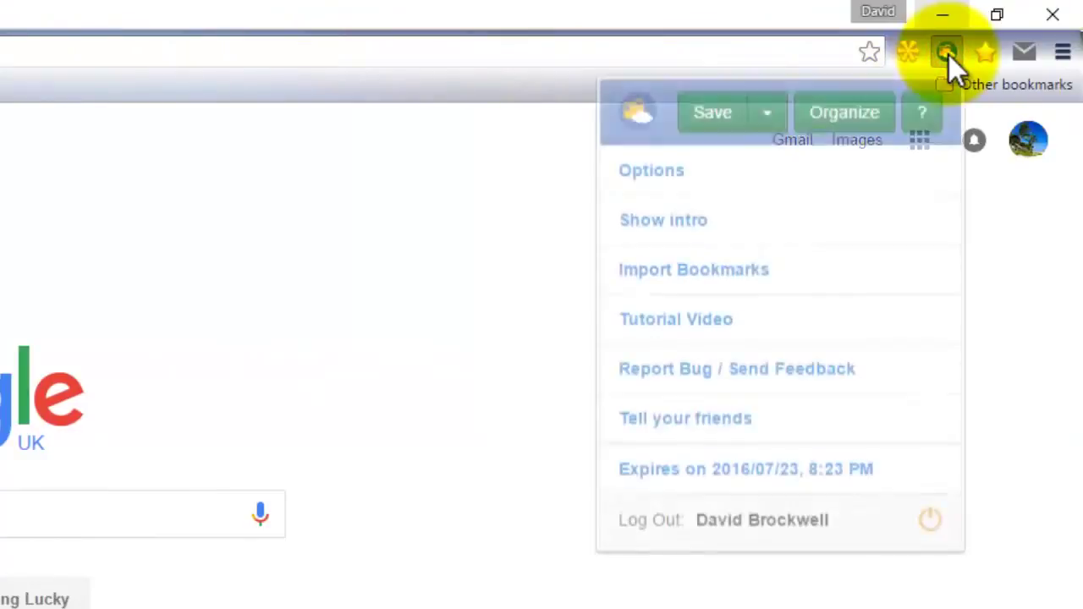
left_click(719, 122)
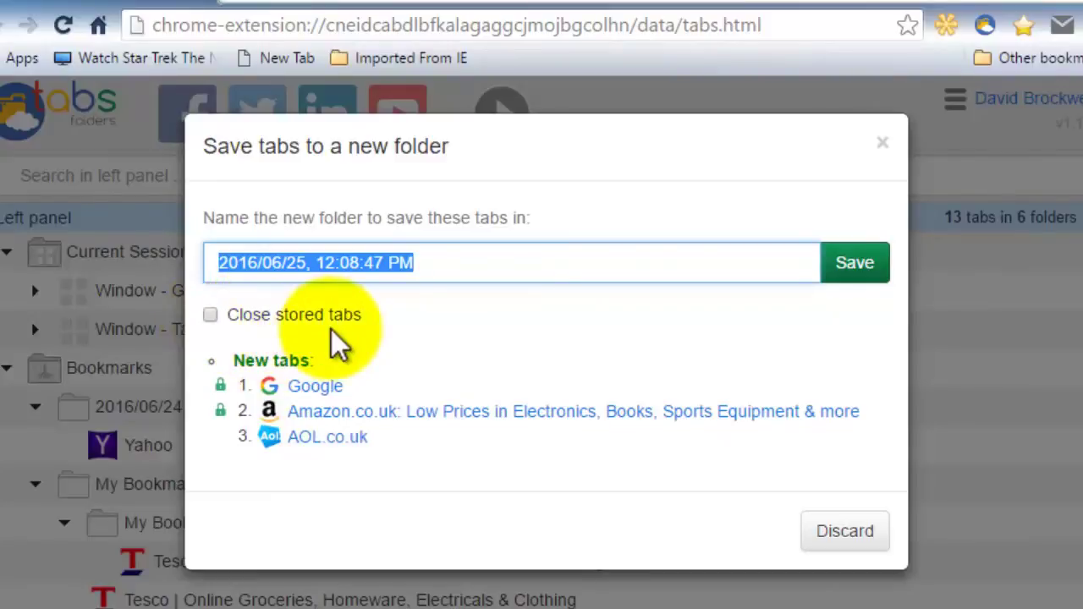
left_click(460, 263)
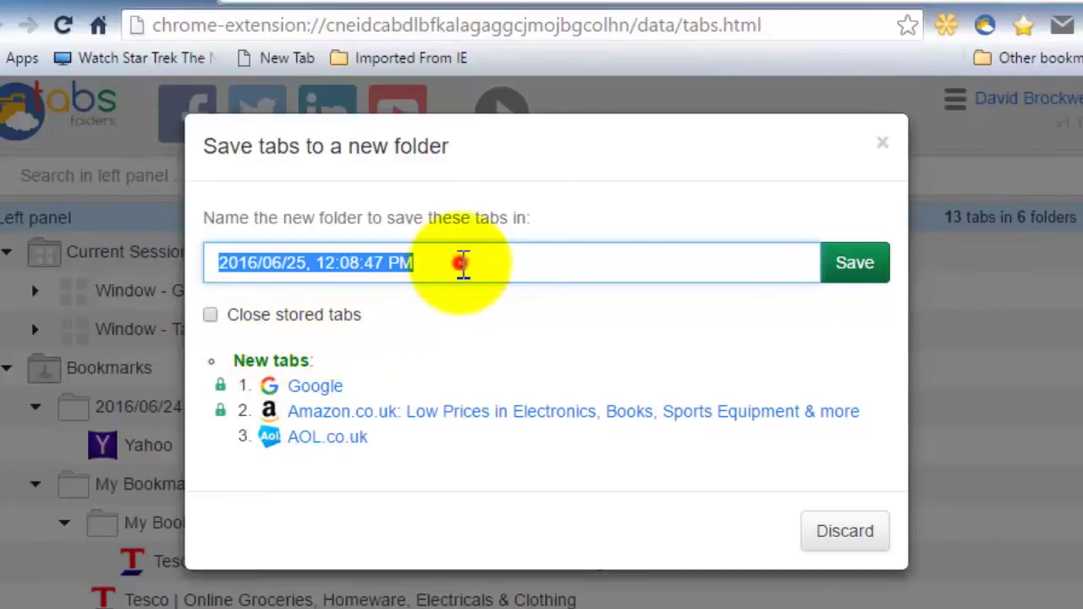
left_click_drag(475, 264, 151, 282)
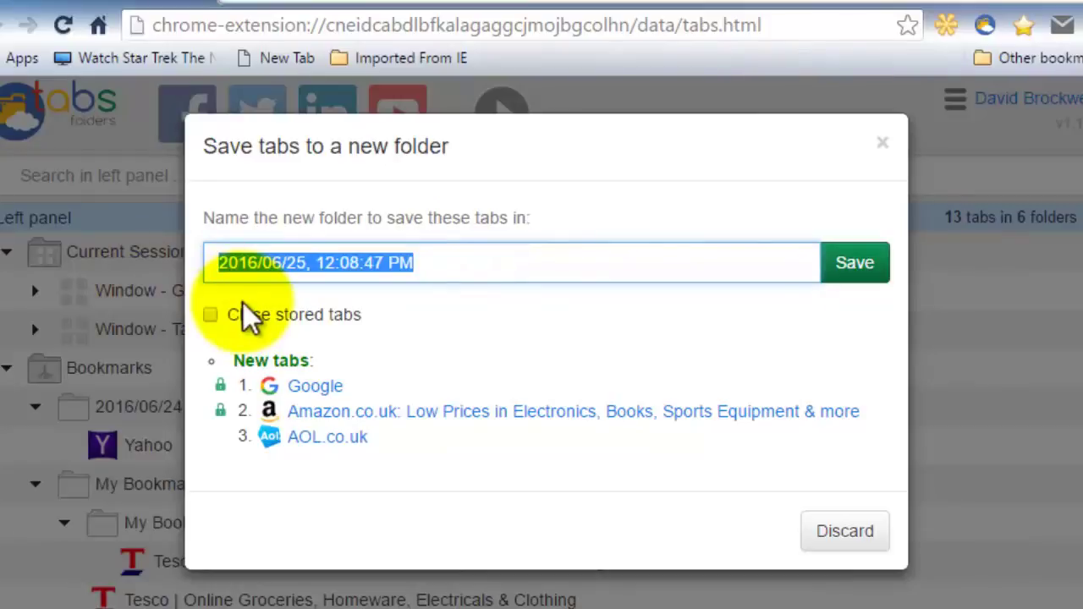
type("New Fold")
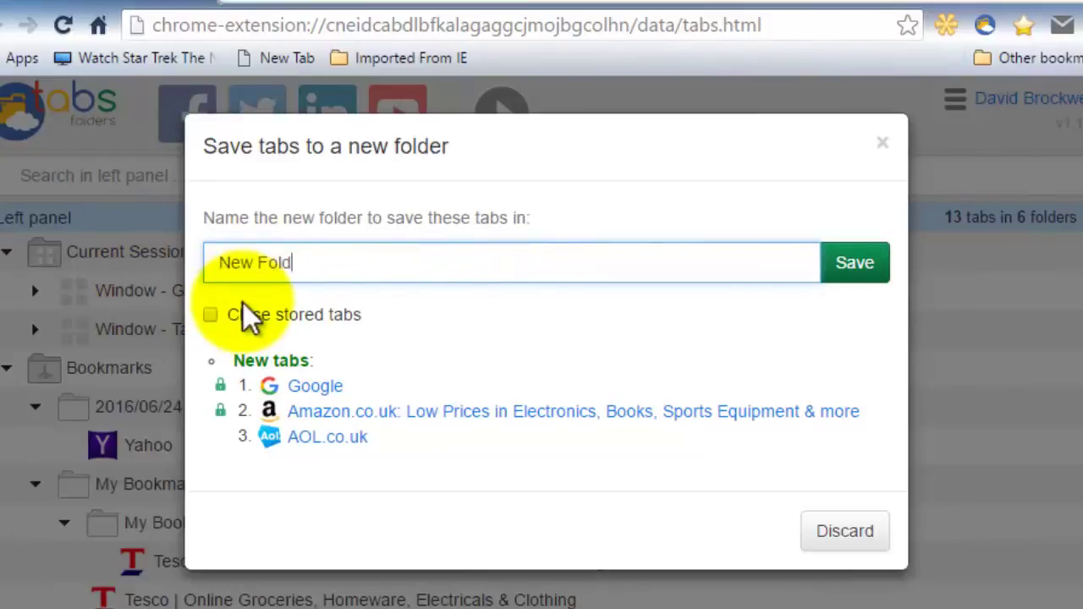
type("er 2")
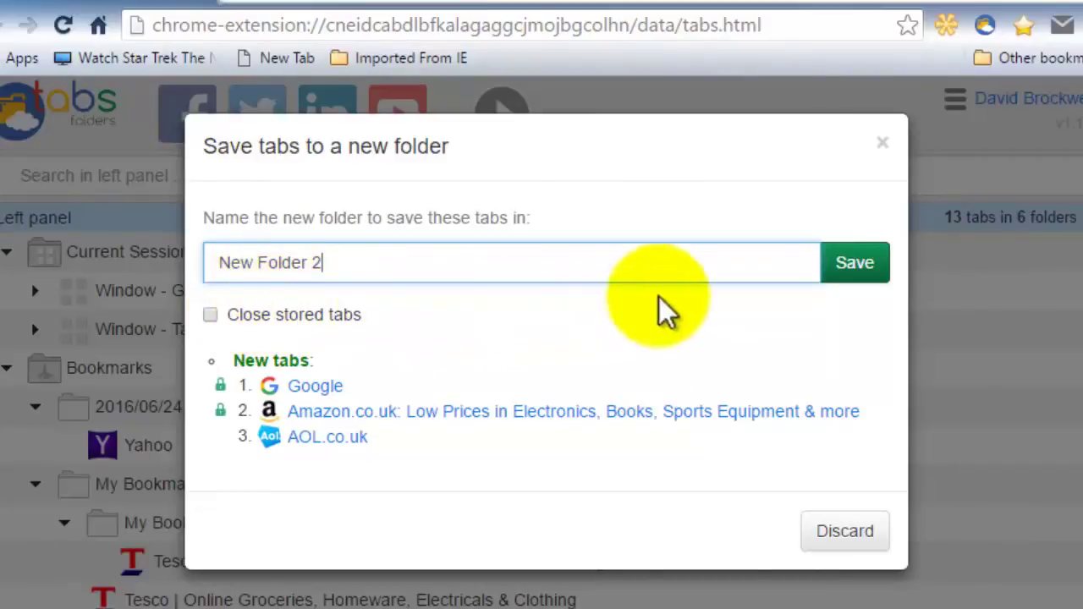
left_click(867, 271)
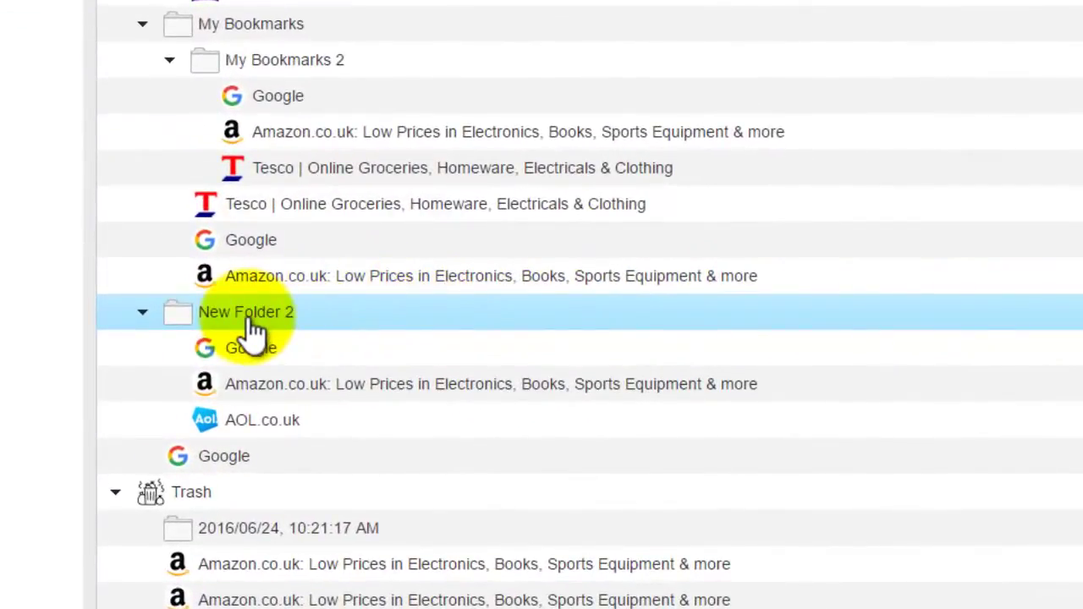
- Rename the New Folder 2 bookmark folder to My Websites
right_click(254, 327)
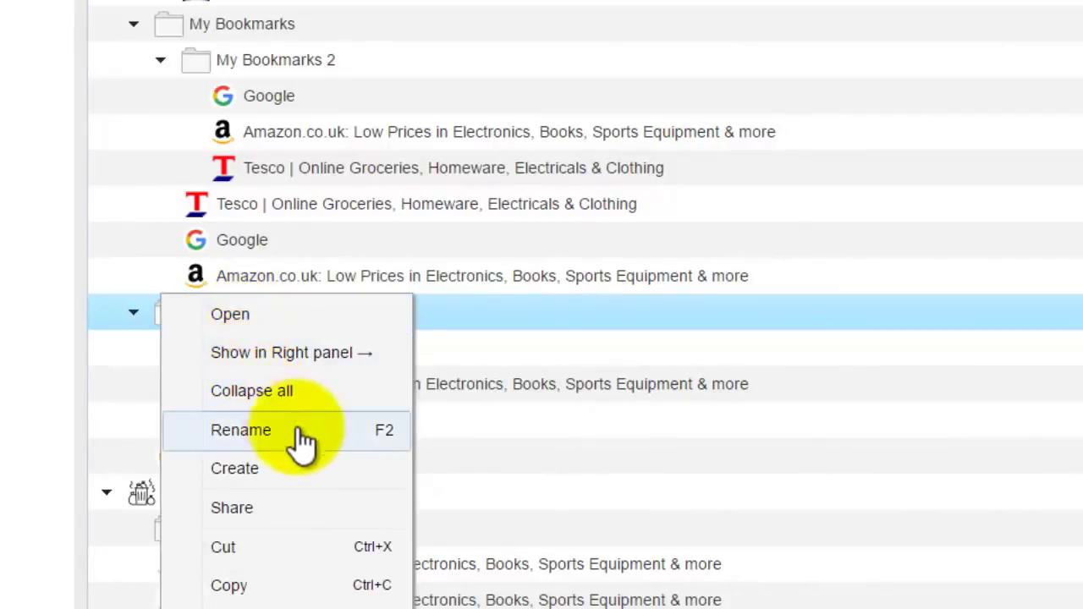
left_click(303, 436)
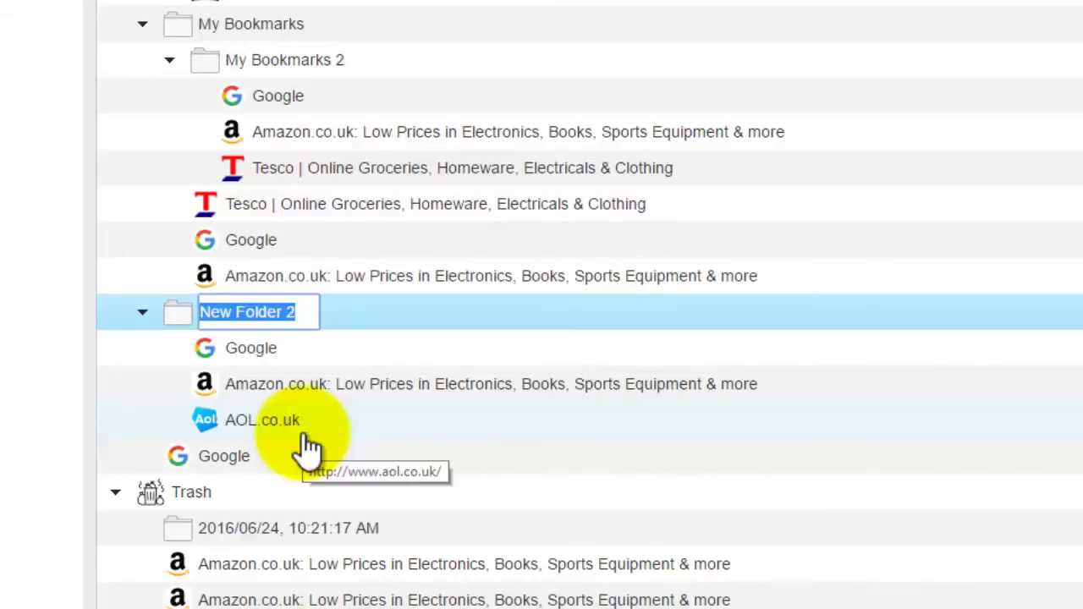
type("My W")
type("ebsites")
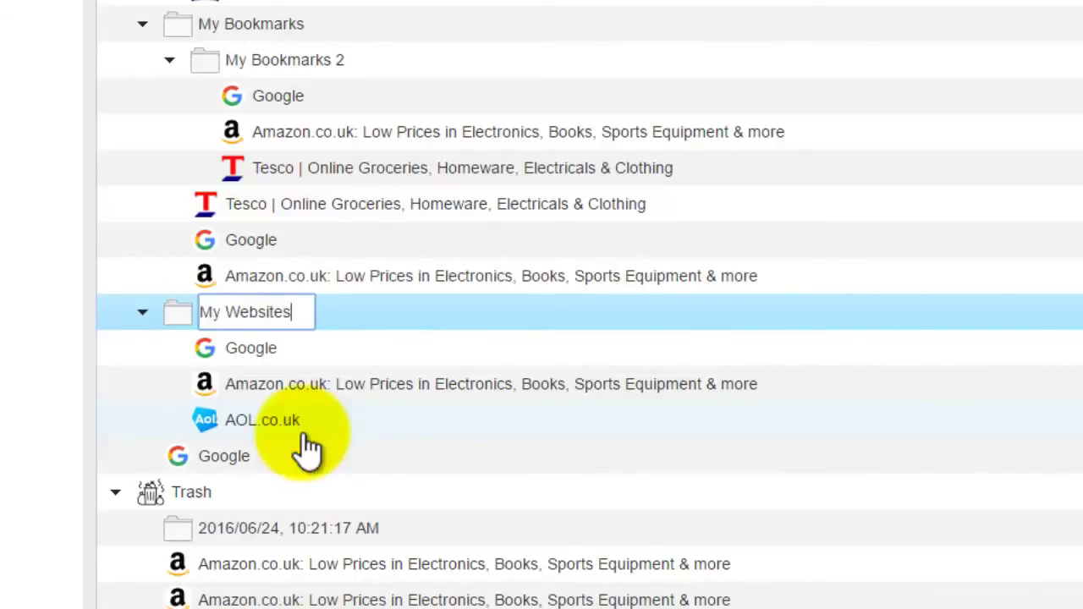
key("Return")
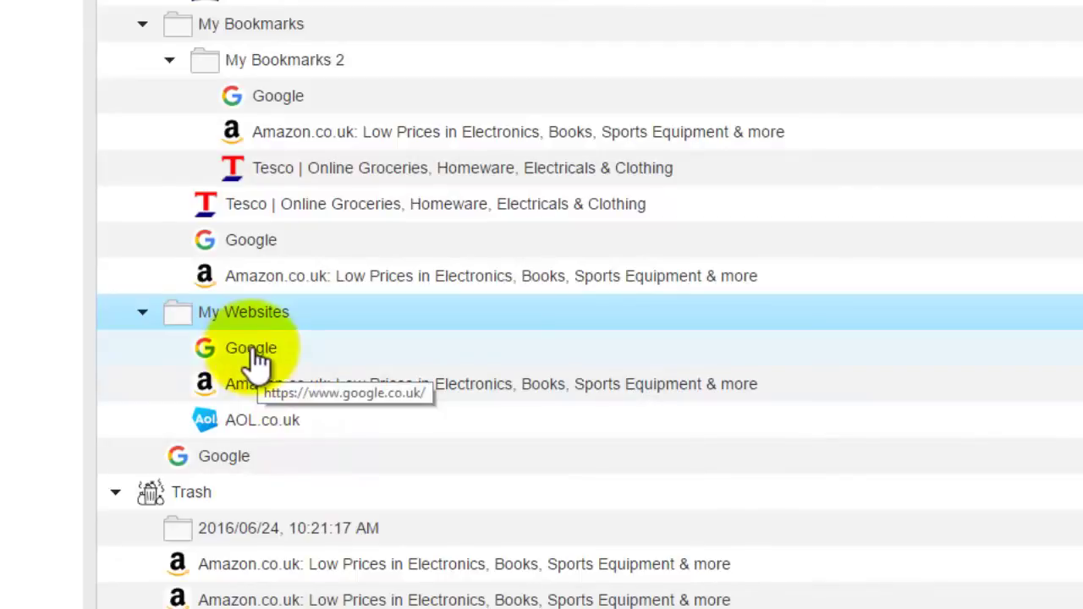
- Rename the Google bookmark inside the My Websites folder to Google 2
right_click(253, 355)
left_click(340, 468)
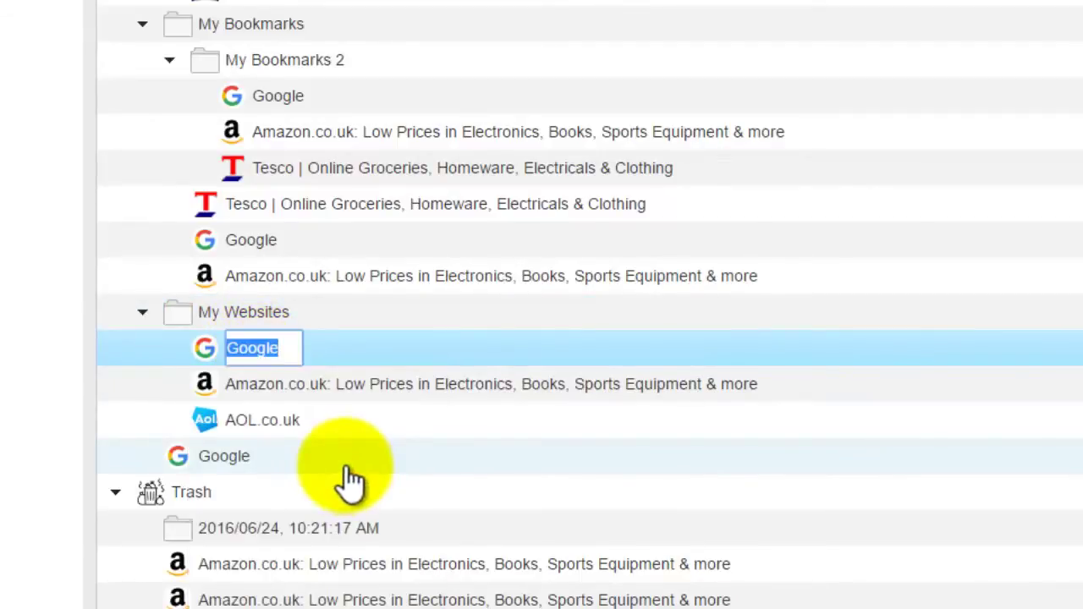
type("Google")
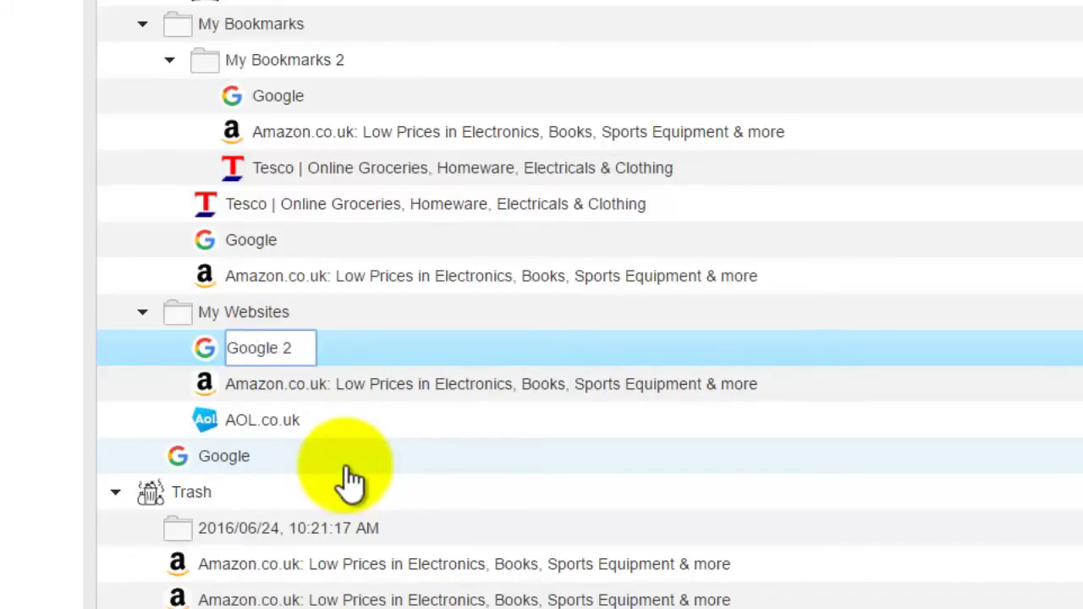
key("Return")
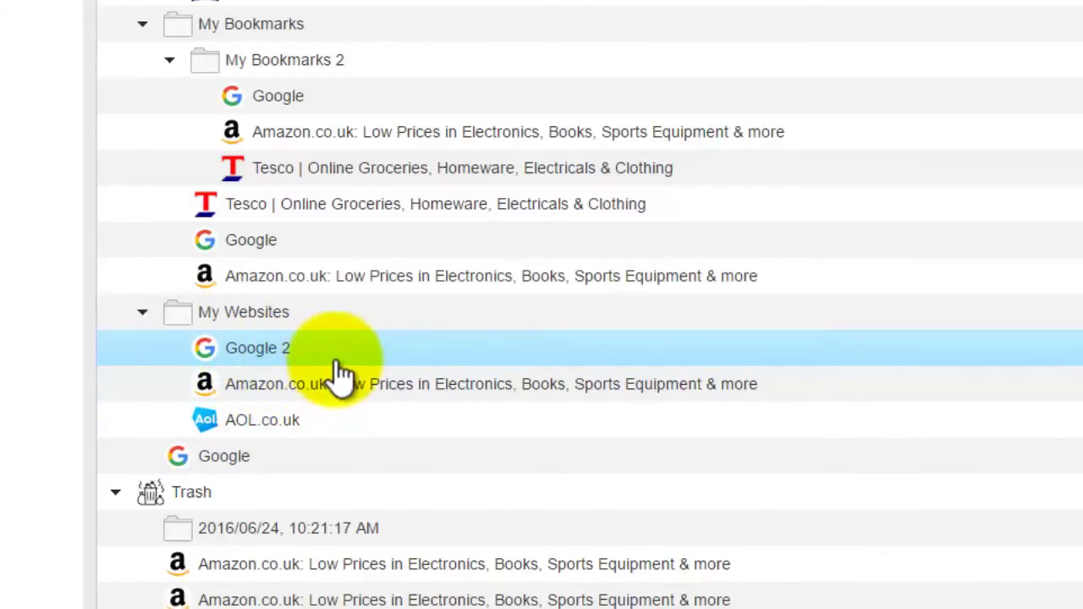
- Move the Google 2 bookmark from the My Websites folder to the Trash and permanently empty the Trash
right_click(267, 360)
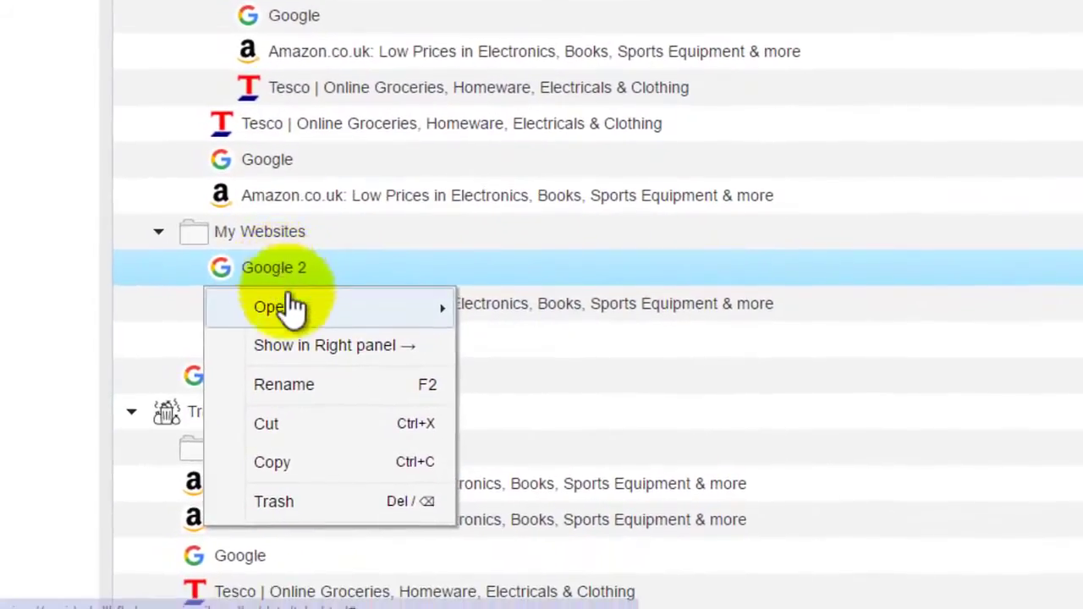
left_click(320, 512)
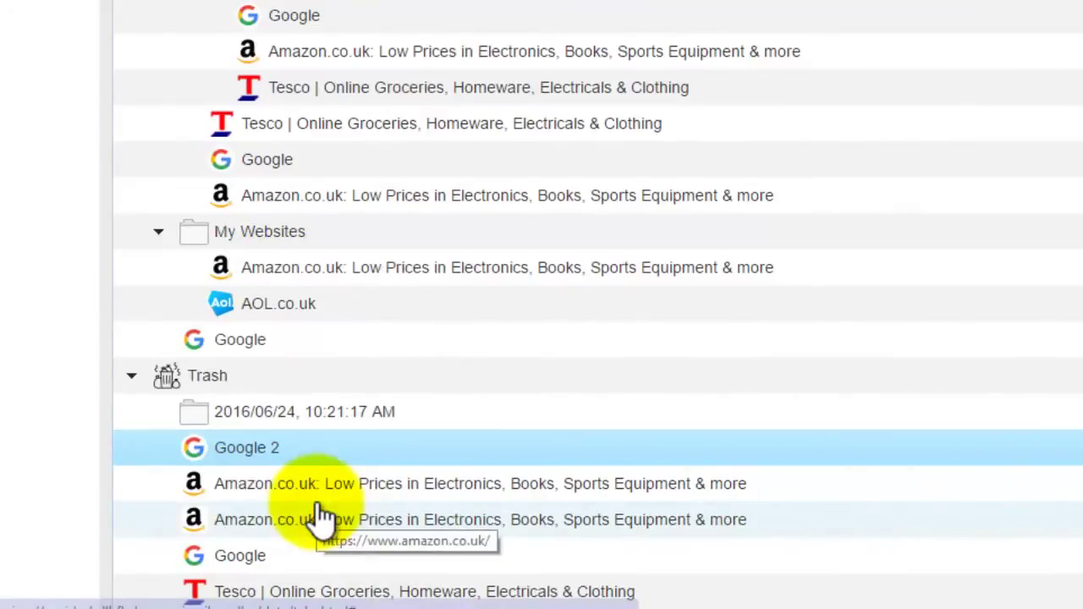
scroll(279, 474, "down", 3)
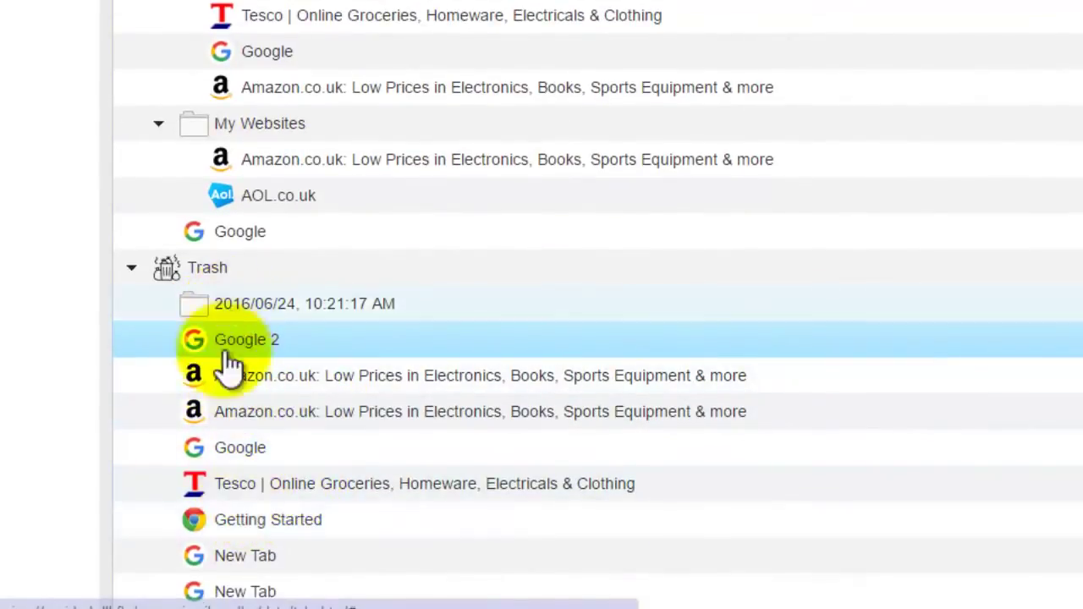
right_click(222, 277)
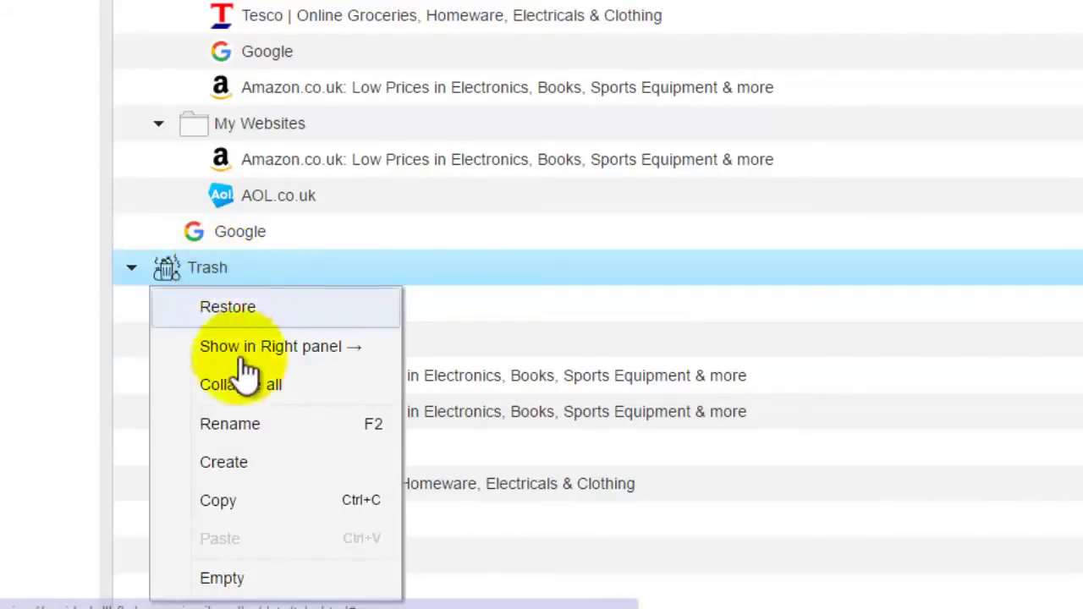
left_click(247, 592)
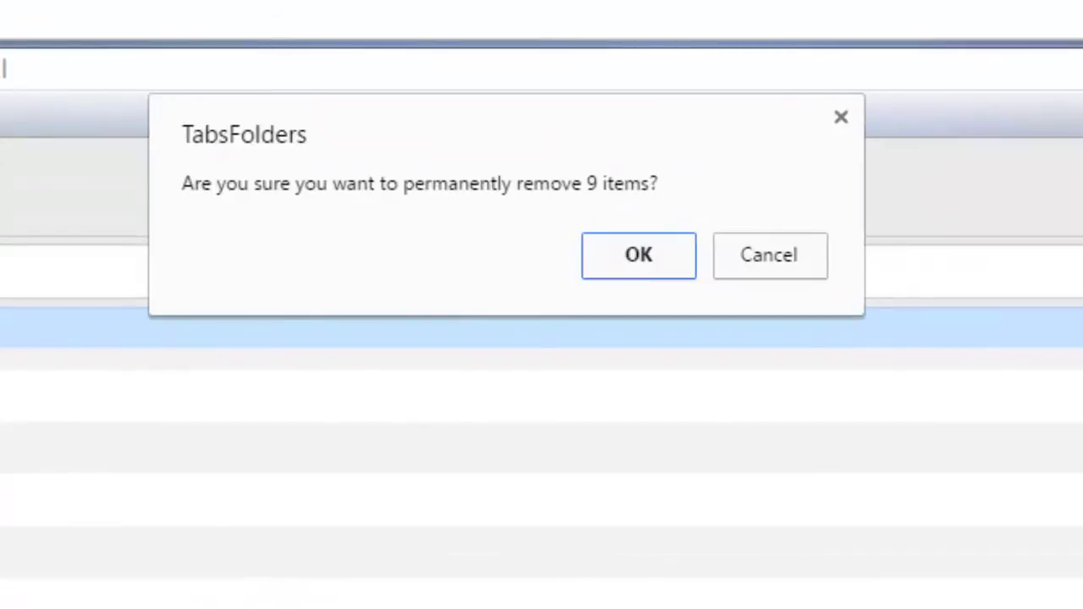
left_click(643, 262)
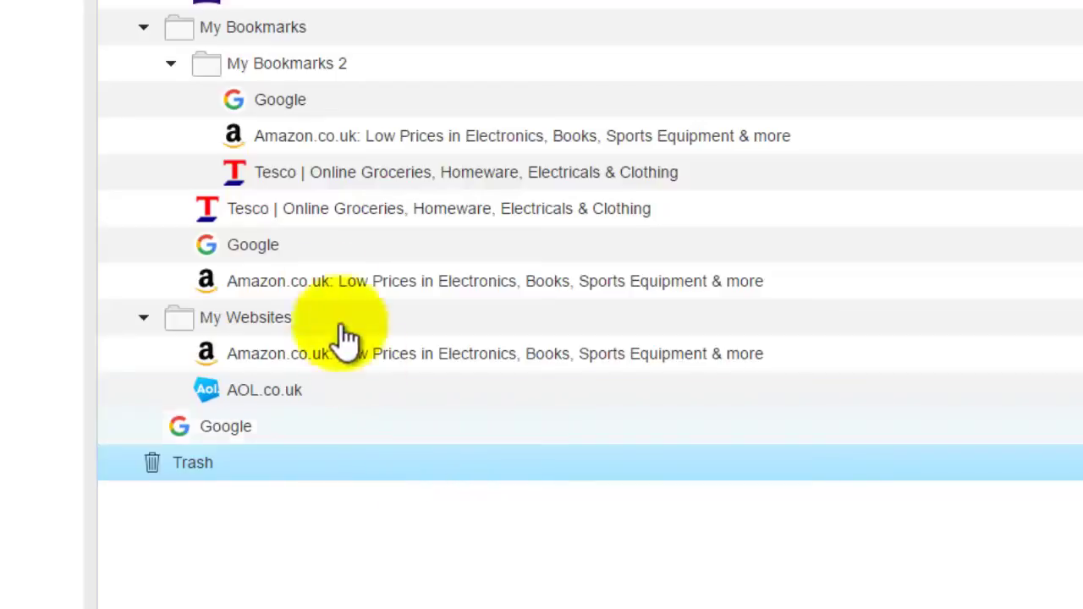
- Show the My Bookmarks 2 folder in the second (right) panel and hide that panel again
right_click(281, 72)
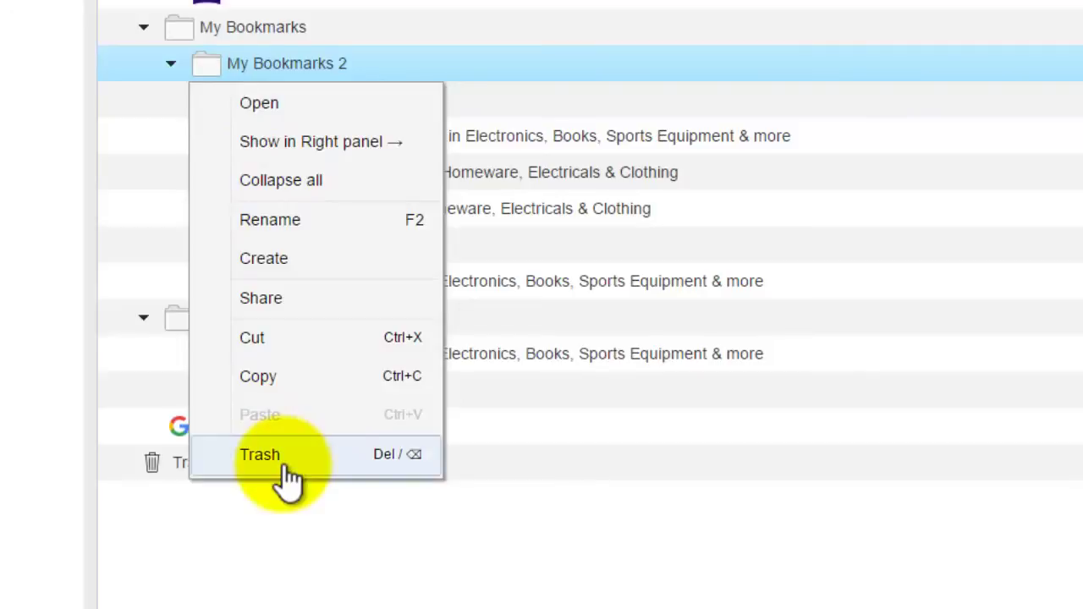
left_click(554, 535)
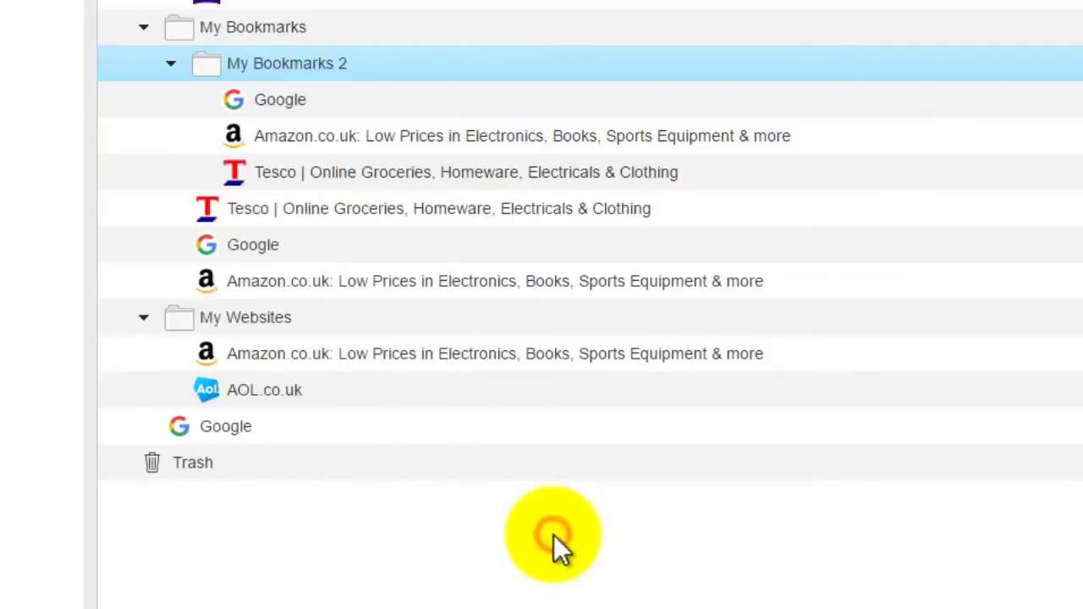
right_click(313, 69)
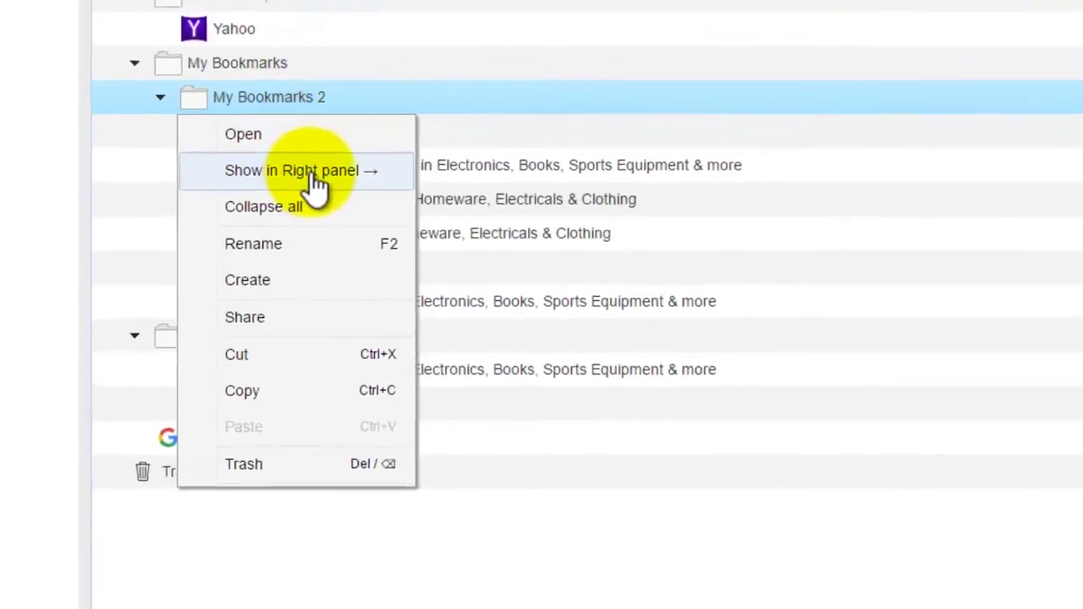
left_click(300, 171)
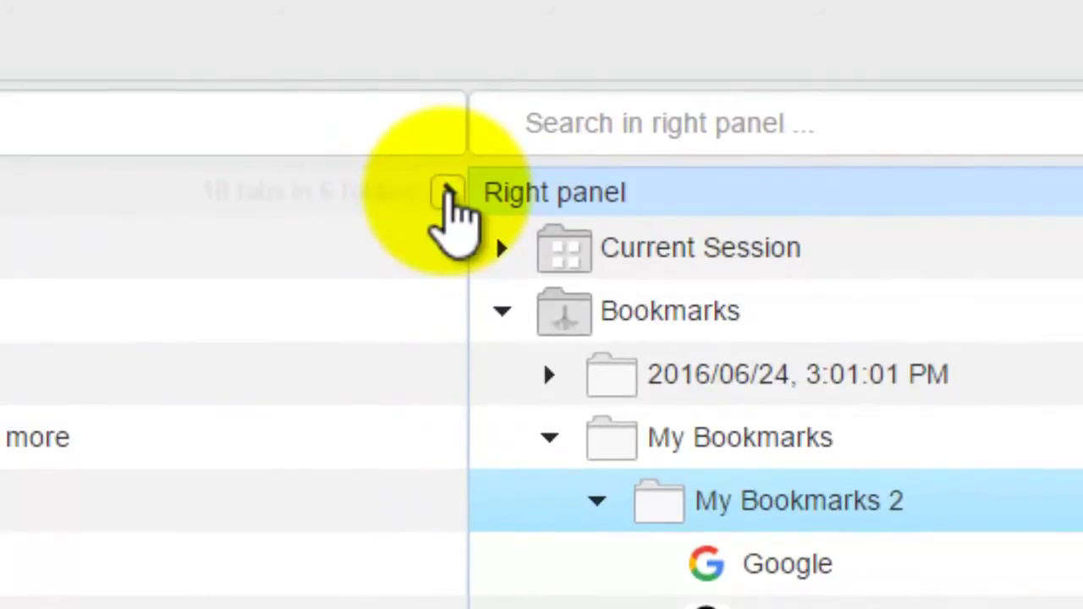
left_click(448, 193)
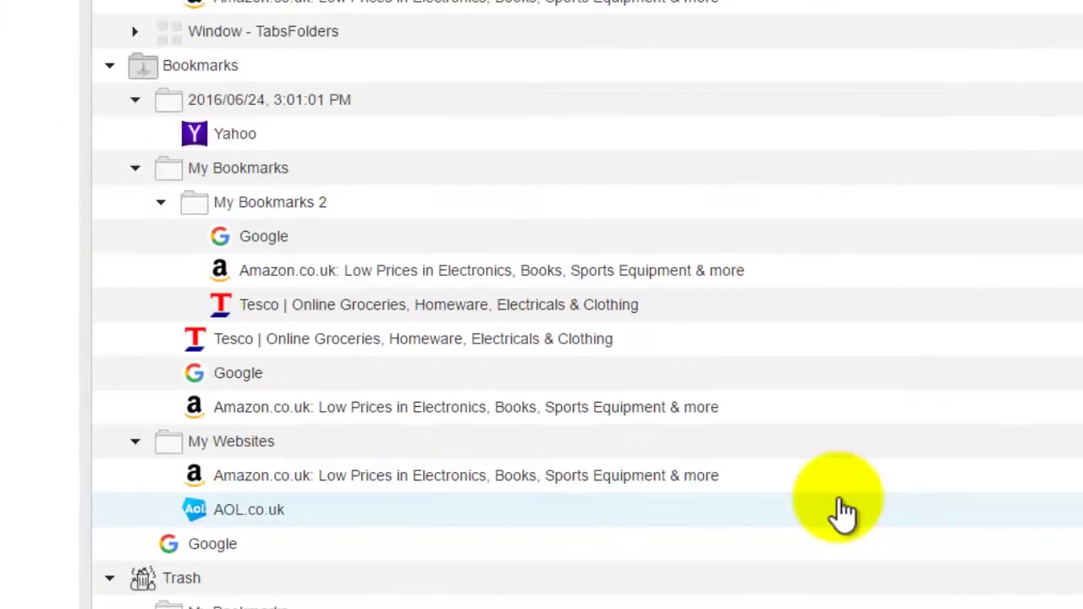
- Create a new subfolder named Shopping inside the My Bookmarks folder
right_click(254, 169)
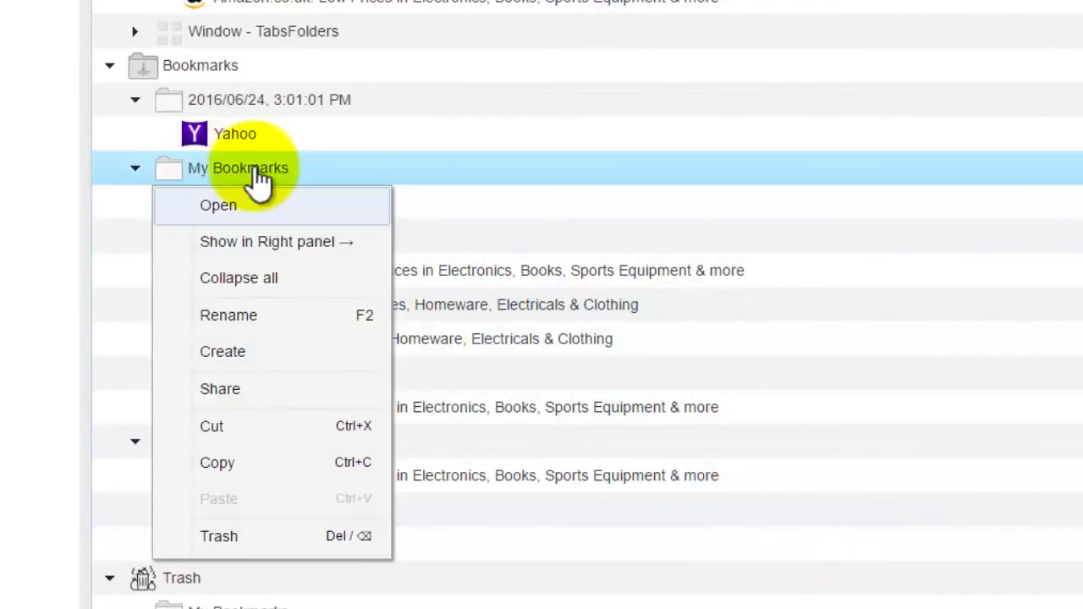
left_click(308, 352)
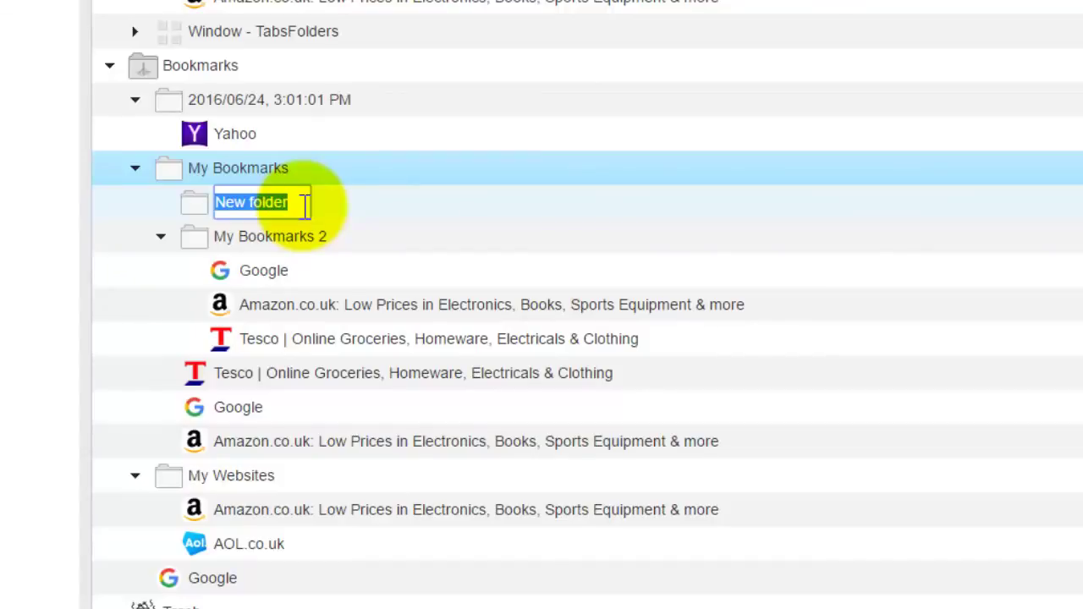
type("Sh")
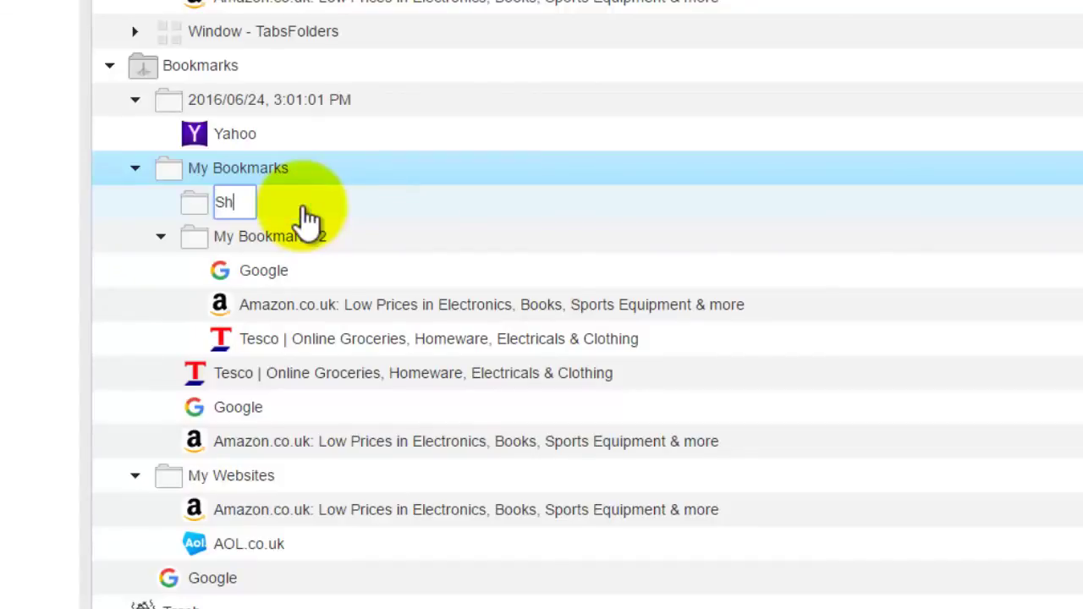
type("opping")
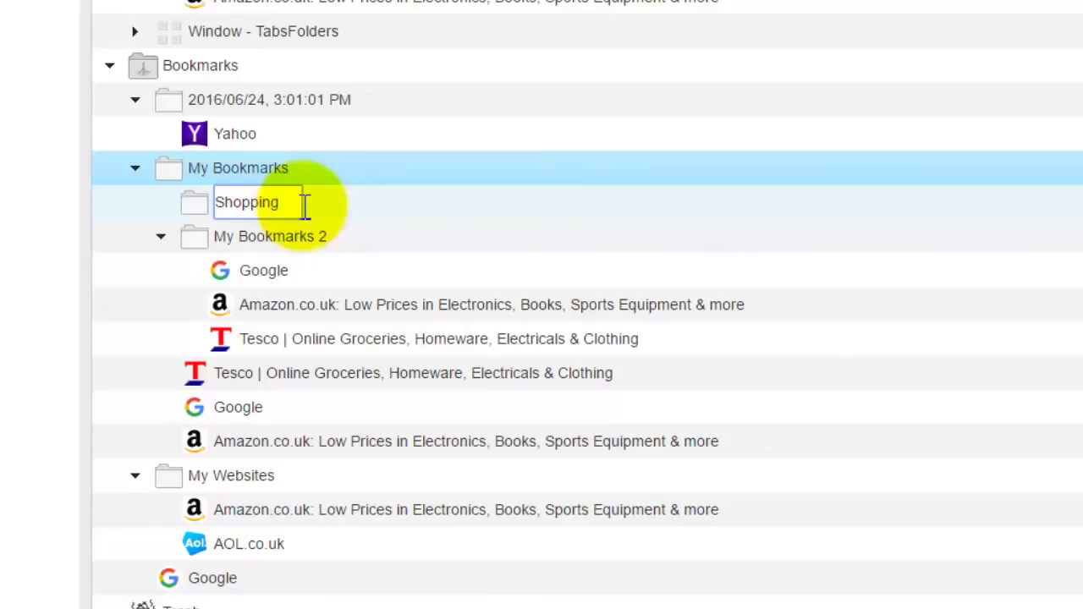
key("Return")
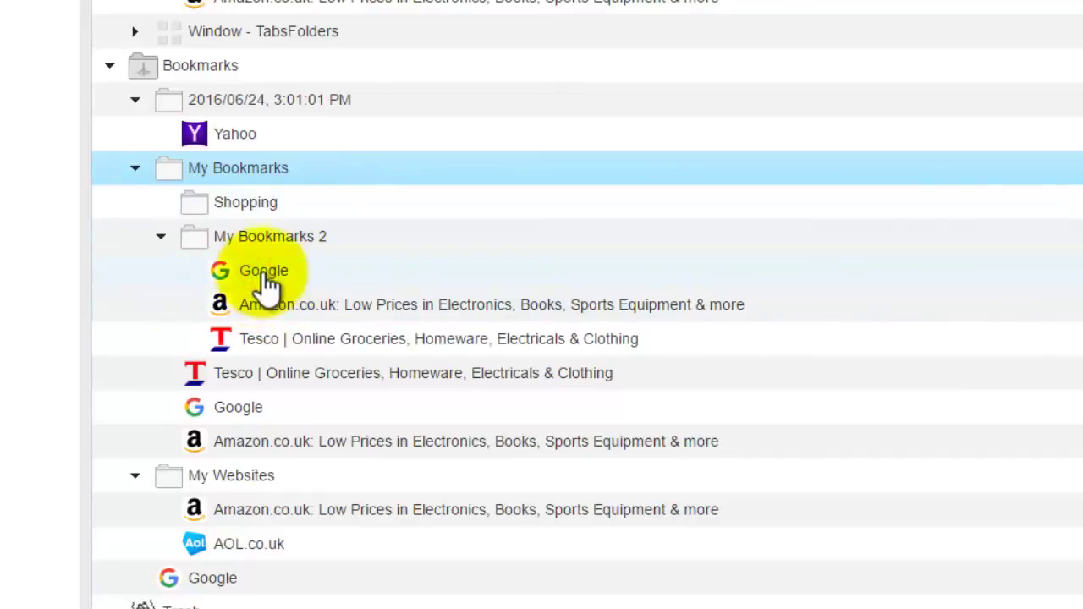
- Move the Google bookmark from My Bookmarks 2 into the Shopping folder and check that folder's contents
left_click_drag(266, 279, 250, 212)
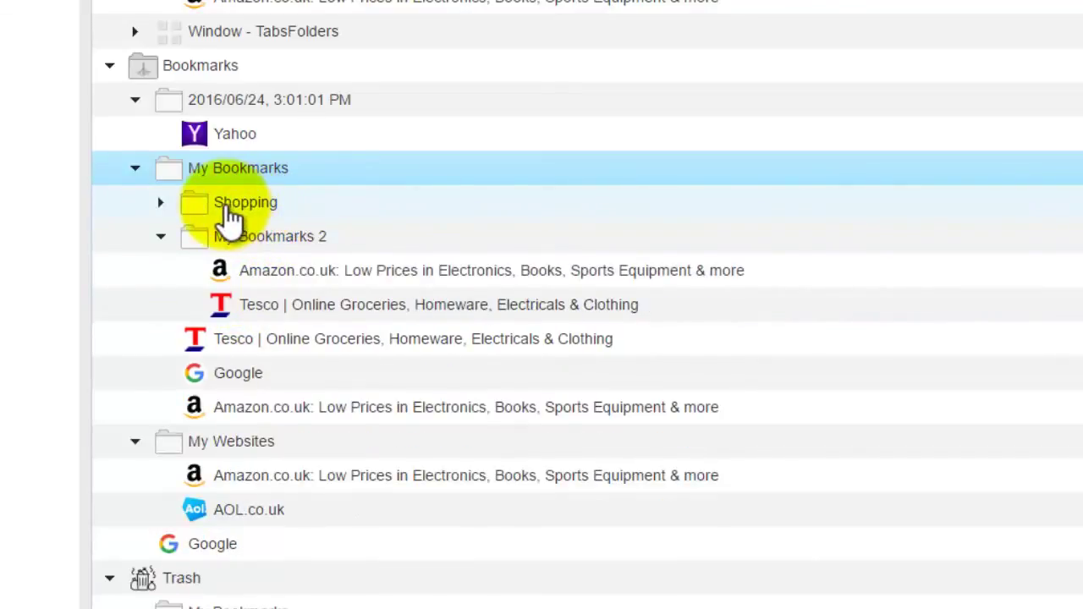
left_click(160, 203)
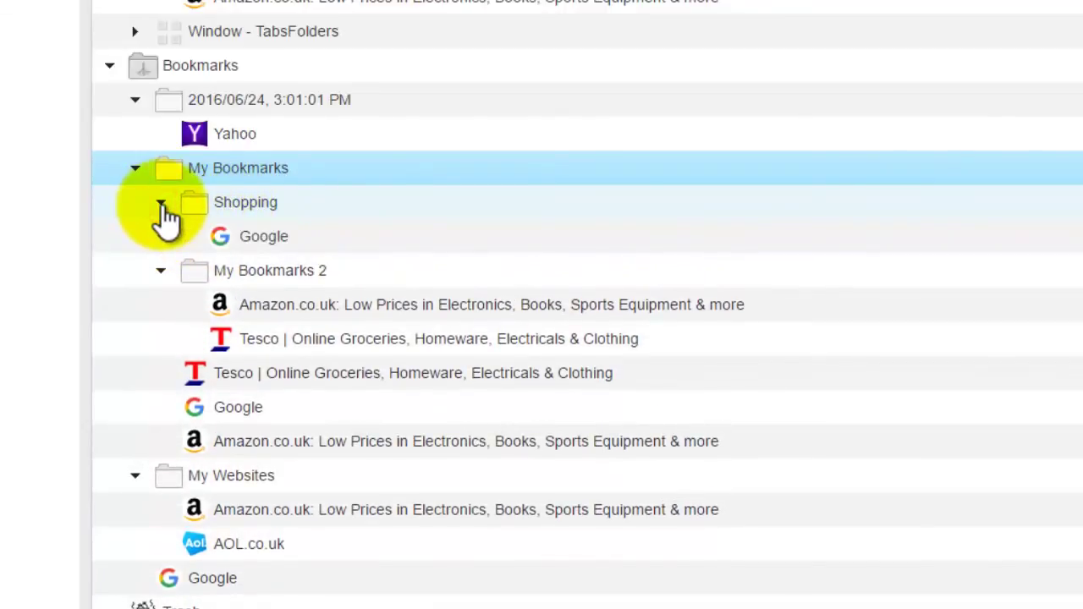
left_click(161, 204)
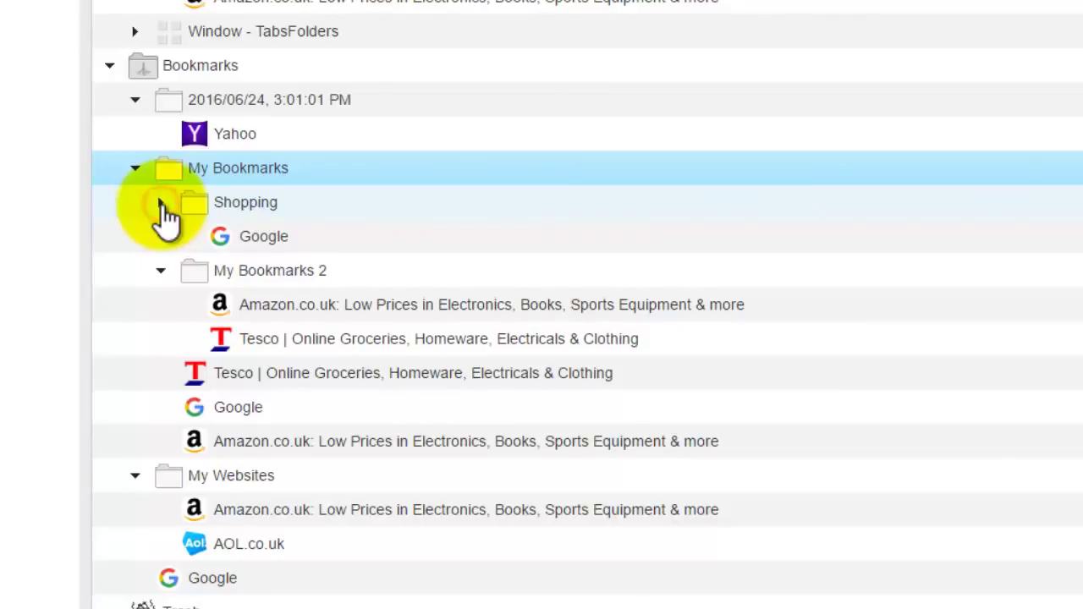